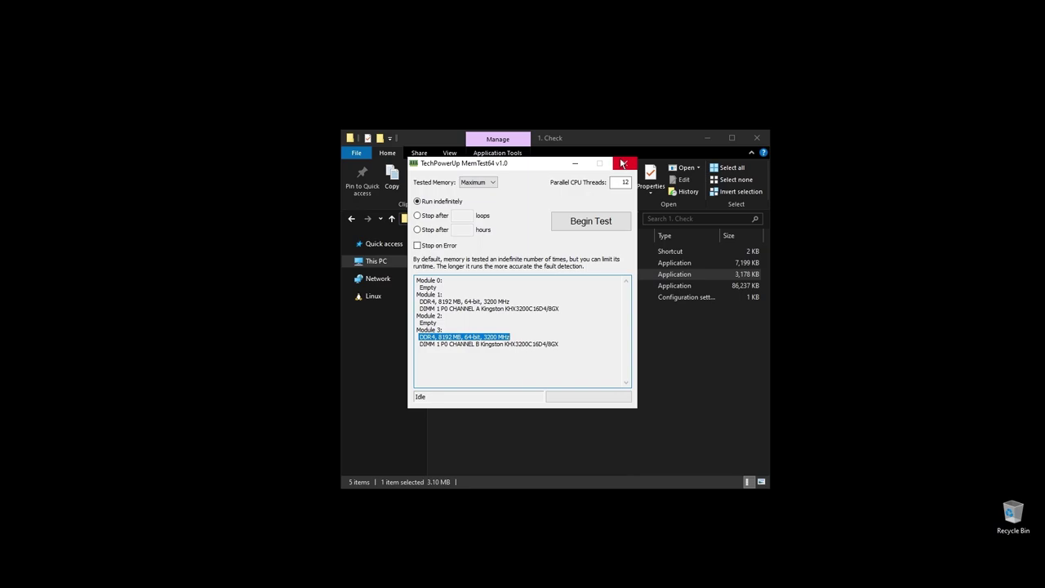
- Close MemTest64 and launch 4. OCCT.exe from the 1. Check folder
click(621, 164)
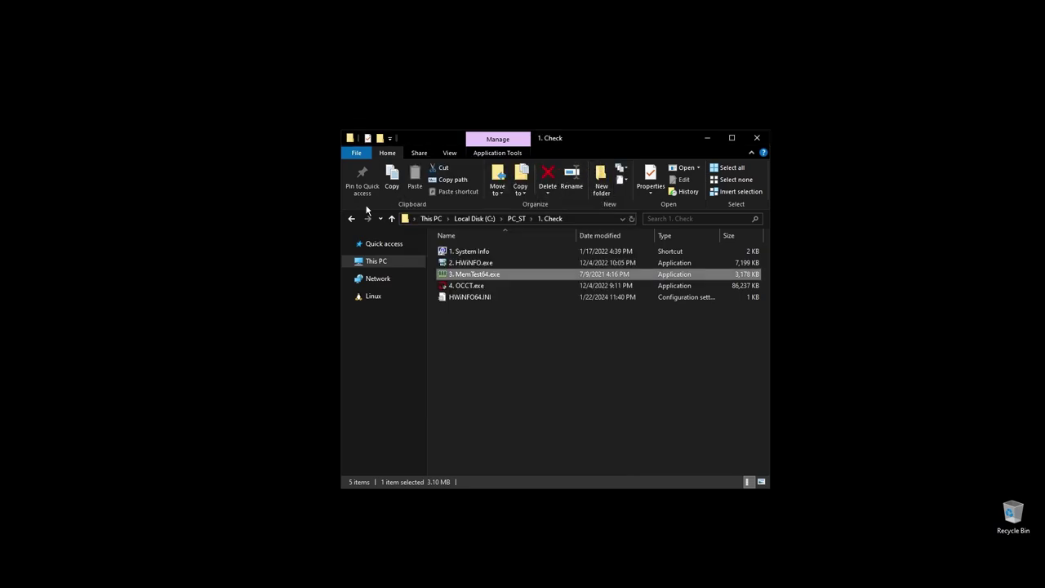
click(469, 287)
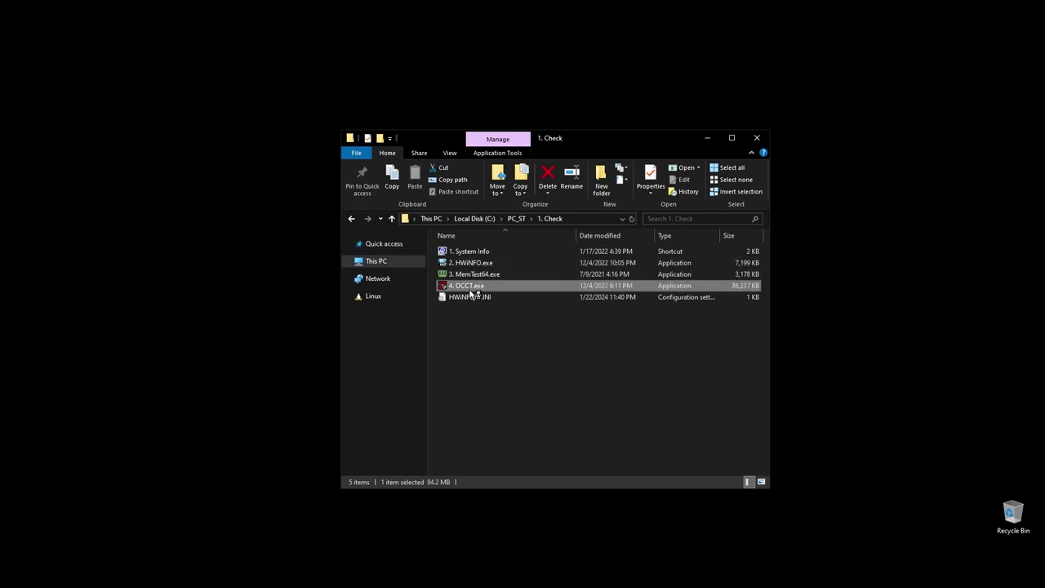
double_click(470, 291)
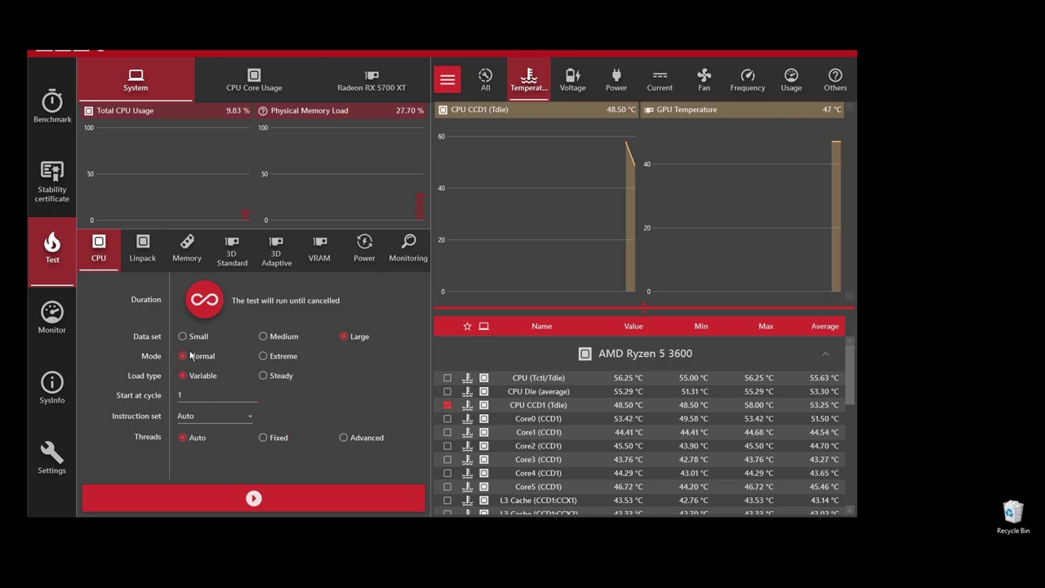
- Set the CPU test to Extreme mode with a Steady load and start it
click(263, 356)
click(263, 375)
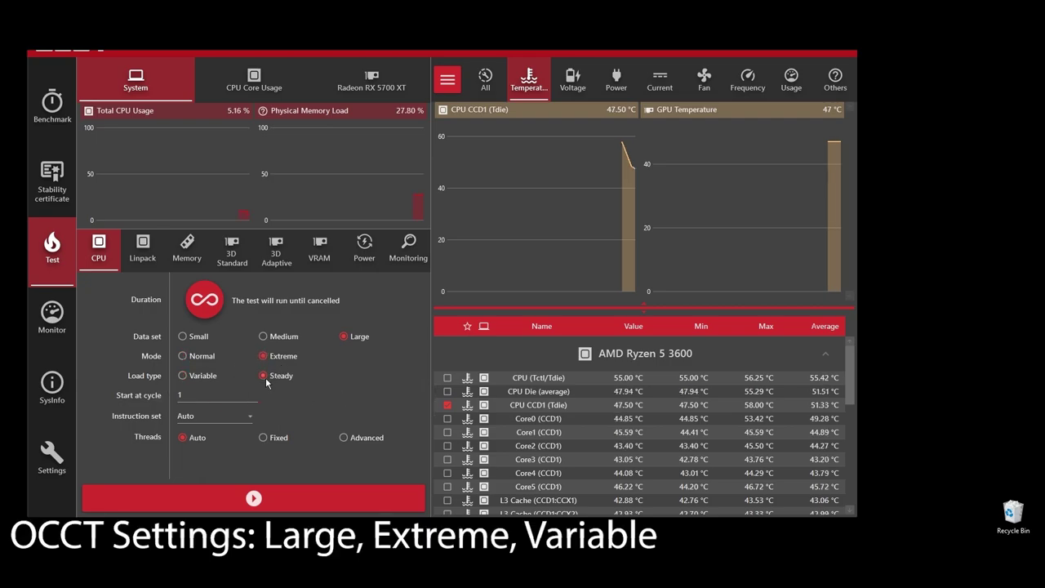
click(292, 494)
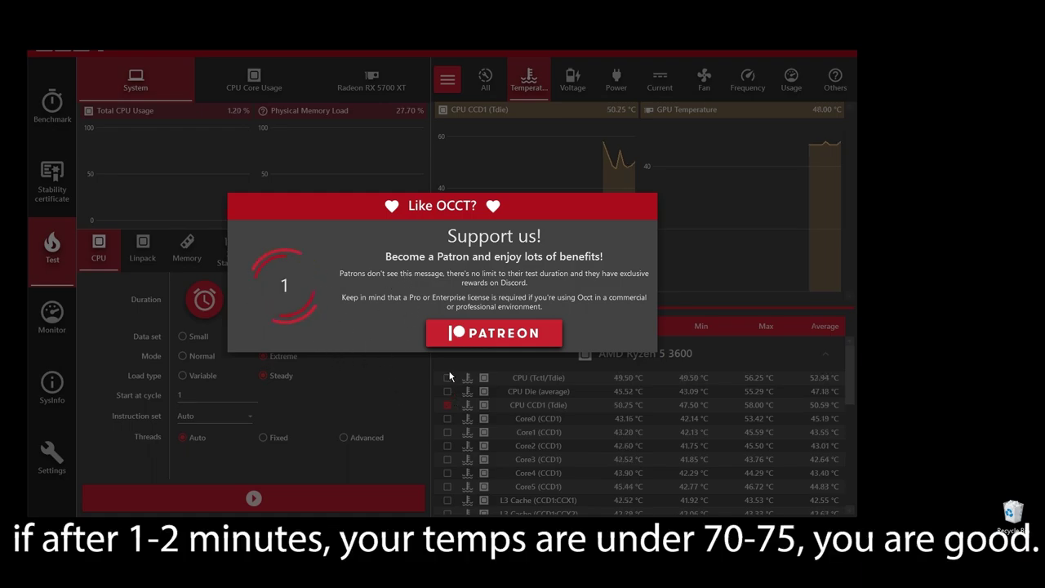
click(424, 360)
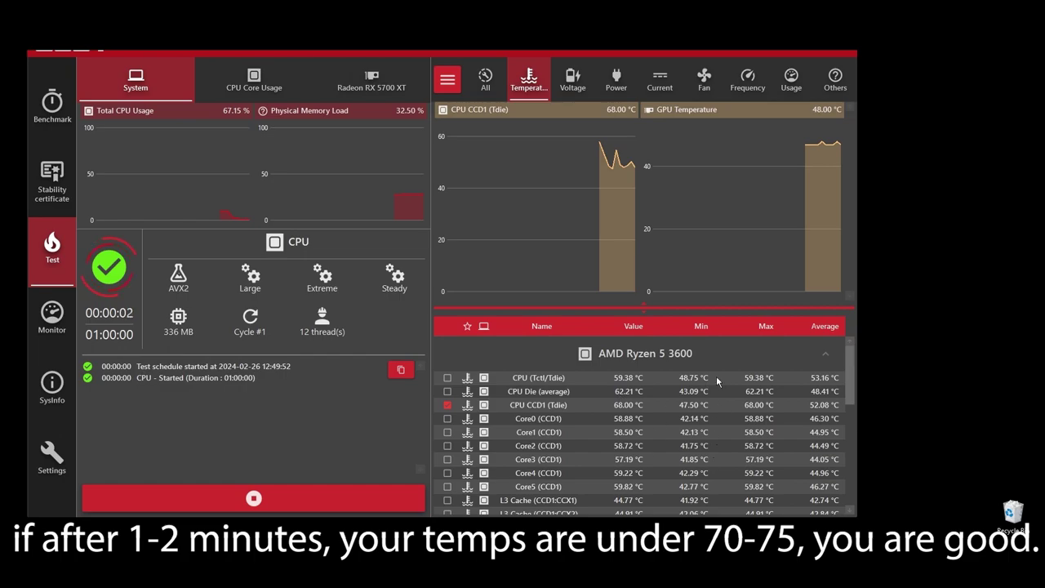
- Examine the core clock and temperature readings under load, and stop the CPU test and close OCCT
click(747, 82)
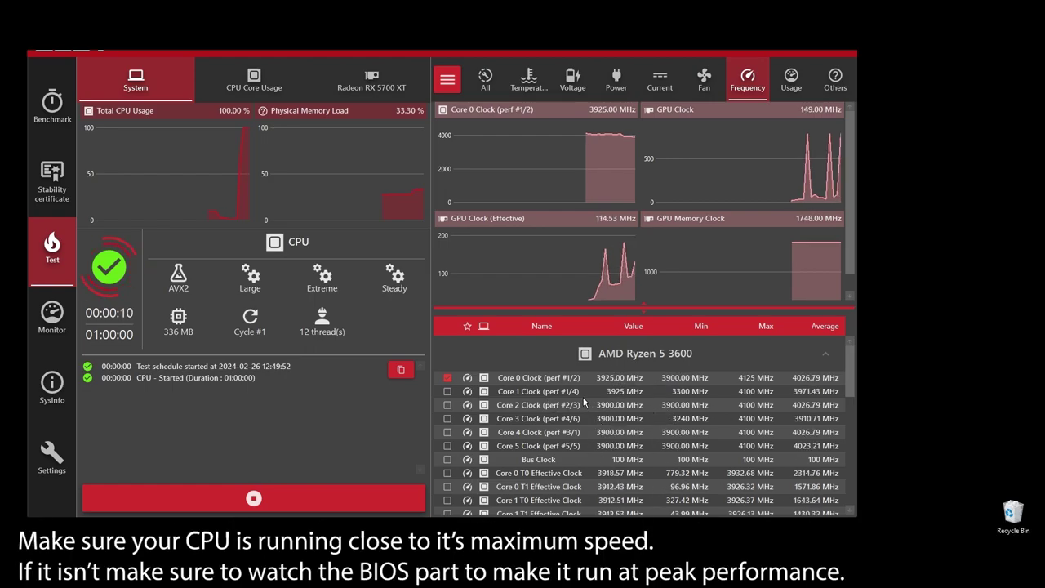
click(541, 84)
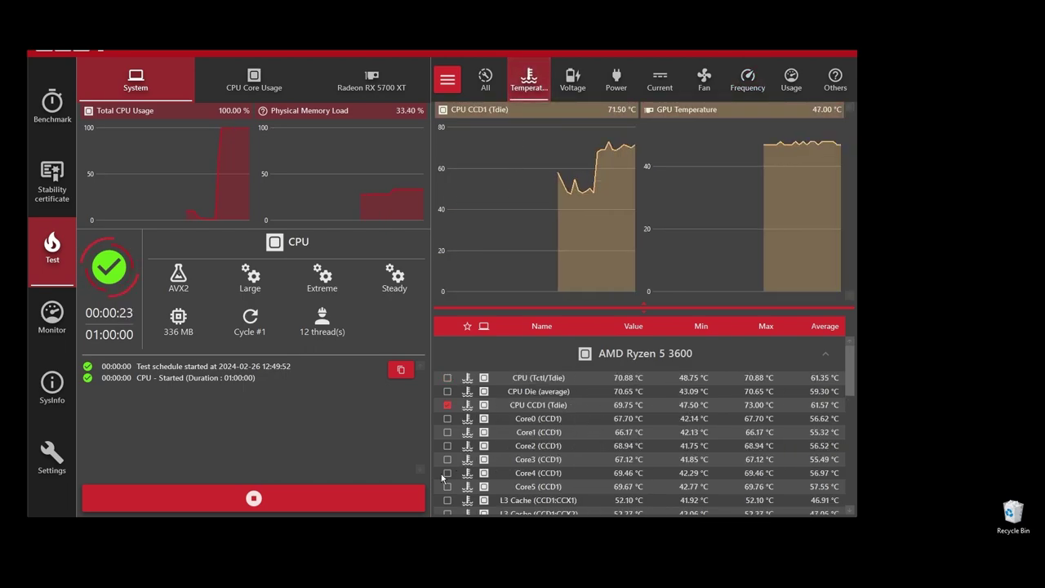
click(392, 498)
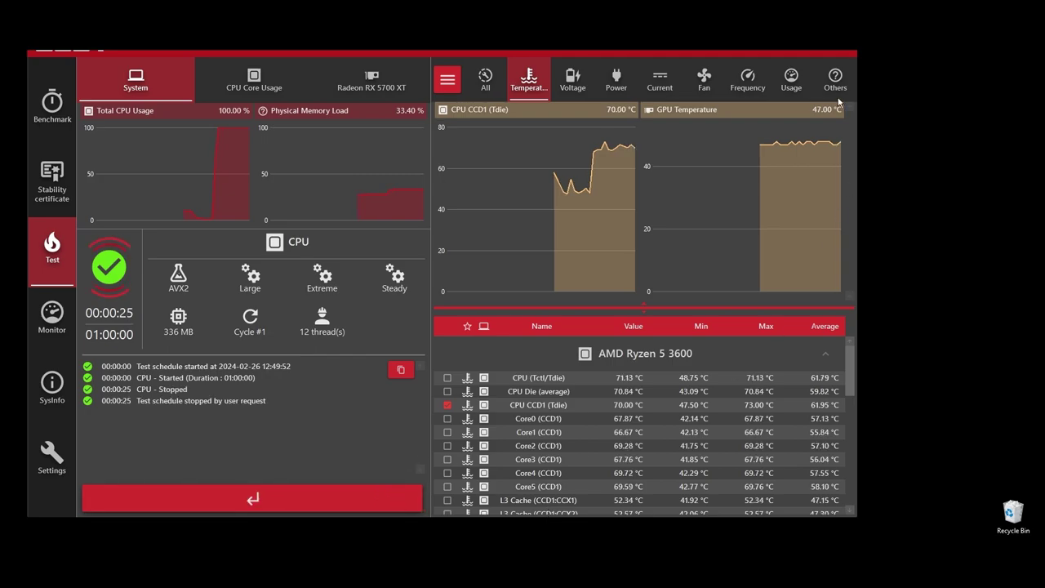
click(840, 51)
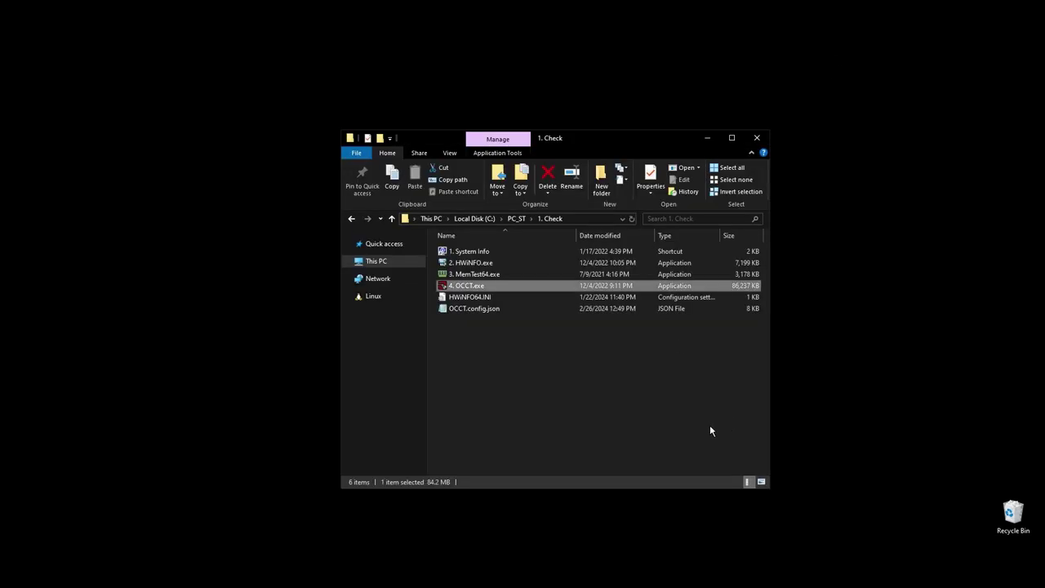
- Return to the PC_ST folder and open its 2. Install subfolder
click(547, 360)
click(351, 218)
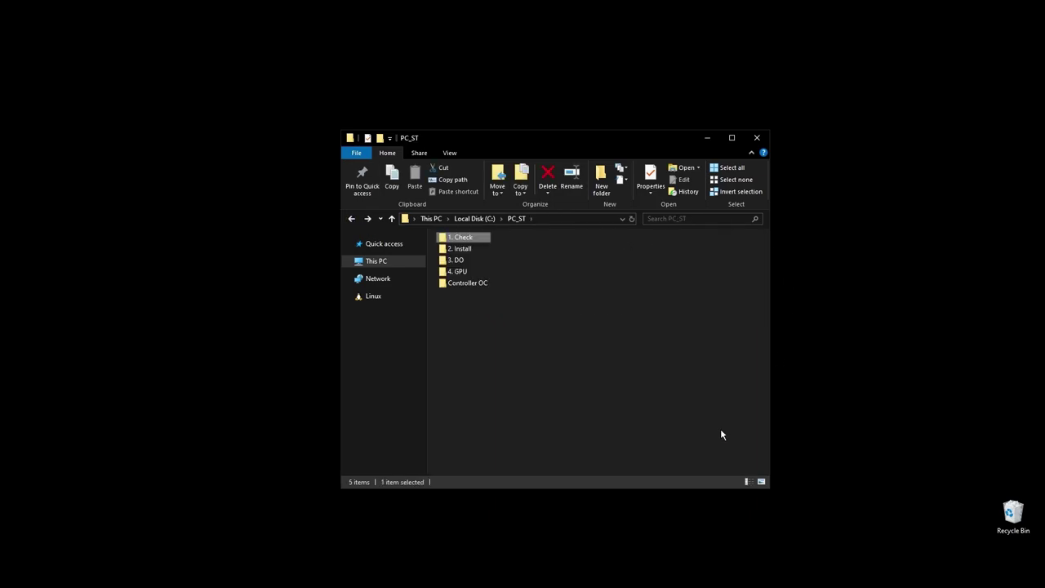
double_click(463, 250)
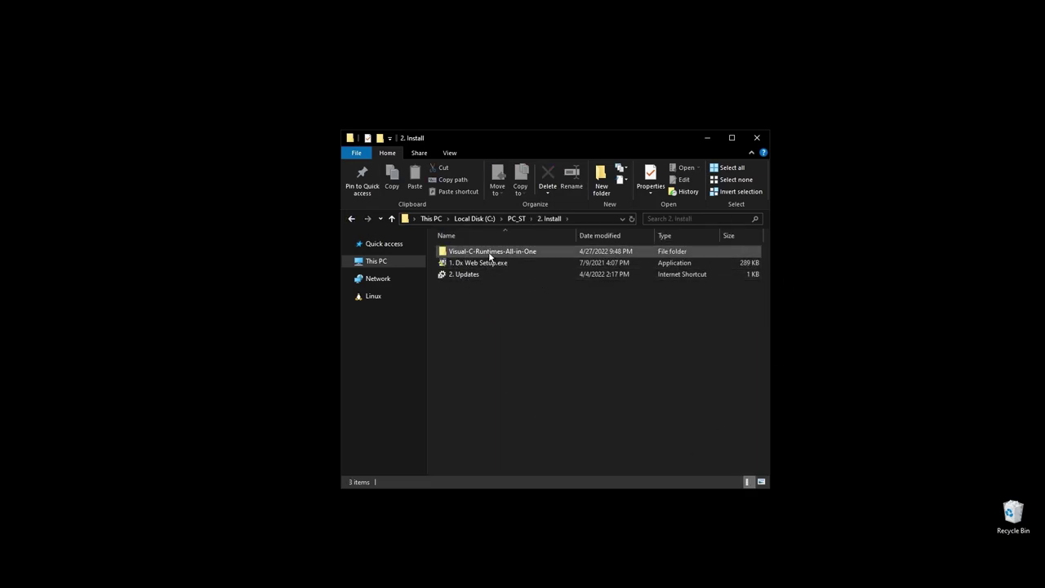
- Run 1. Dx Web Setup.exe, accept its agreement and start installing the DirectX runtime components without the Bing Bar
click(485, 264)
double_click(485, 263)
click(256, 269)
click(314, 309)
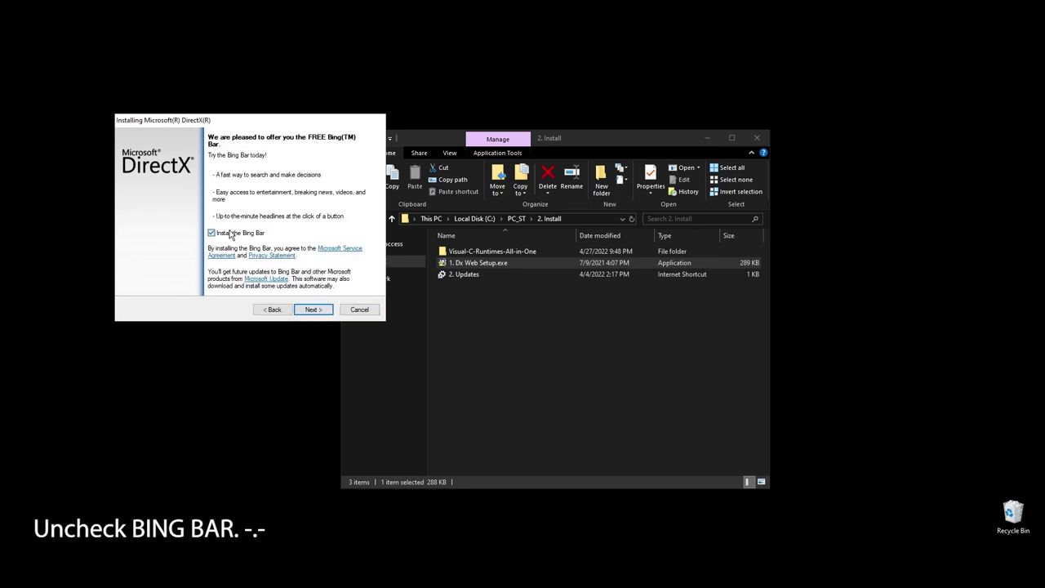
click(305, 310)
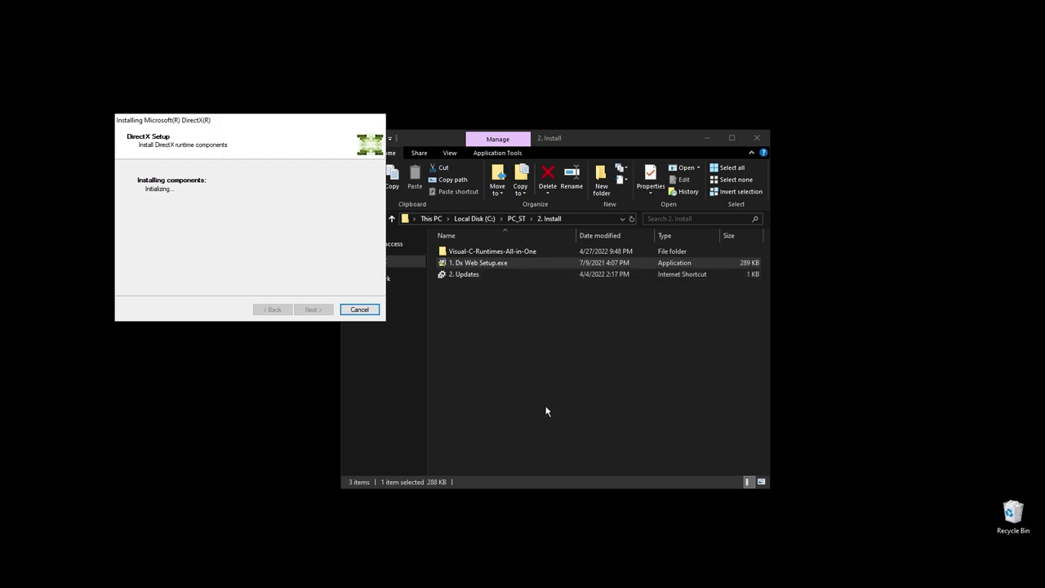
- Open Windows Update through the 2. Updates shortcut, resume updates, and finish the DirectX setup
double_click(464, 274)
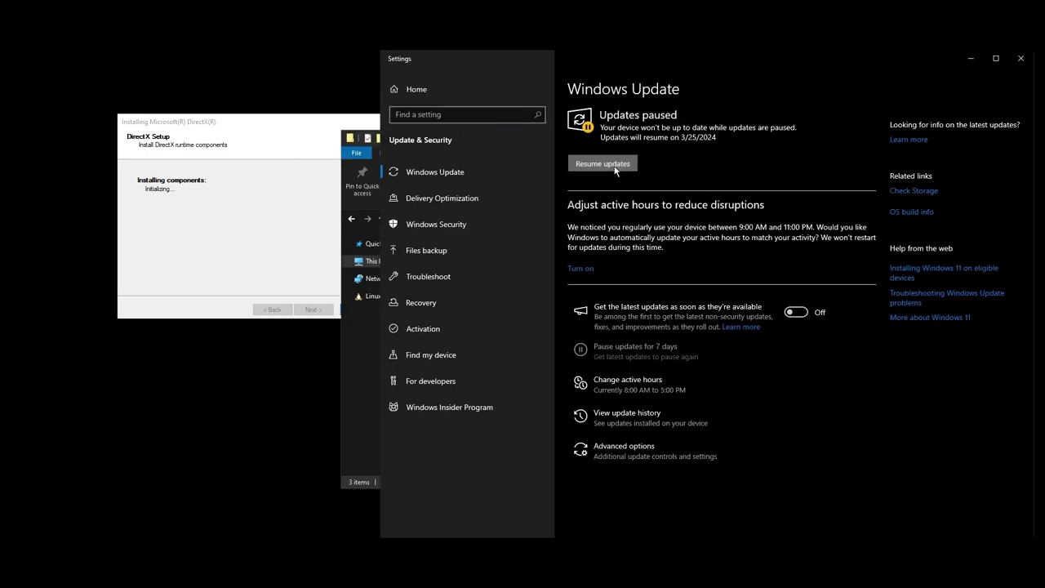
click(602, 161)
click(322, 291)
click(320, 310)
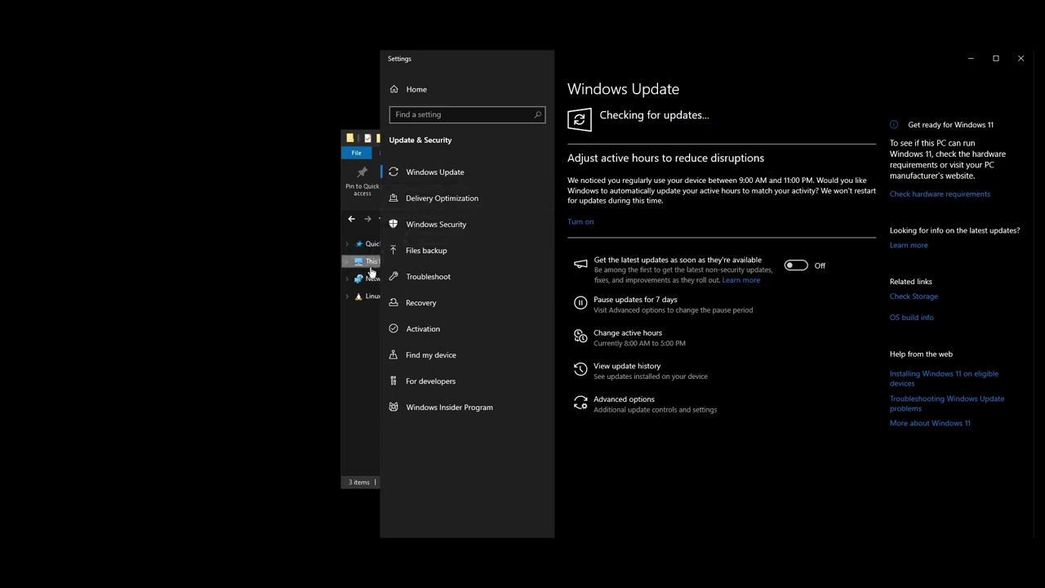
- Narrow the Windows Update window and arrange it side by side with the 2. Install folder window
drag(380, 259, 722, 260)
drag(574, 137, 316, 132)
drag(777, 64, 685, 63)
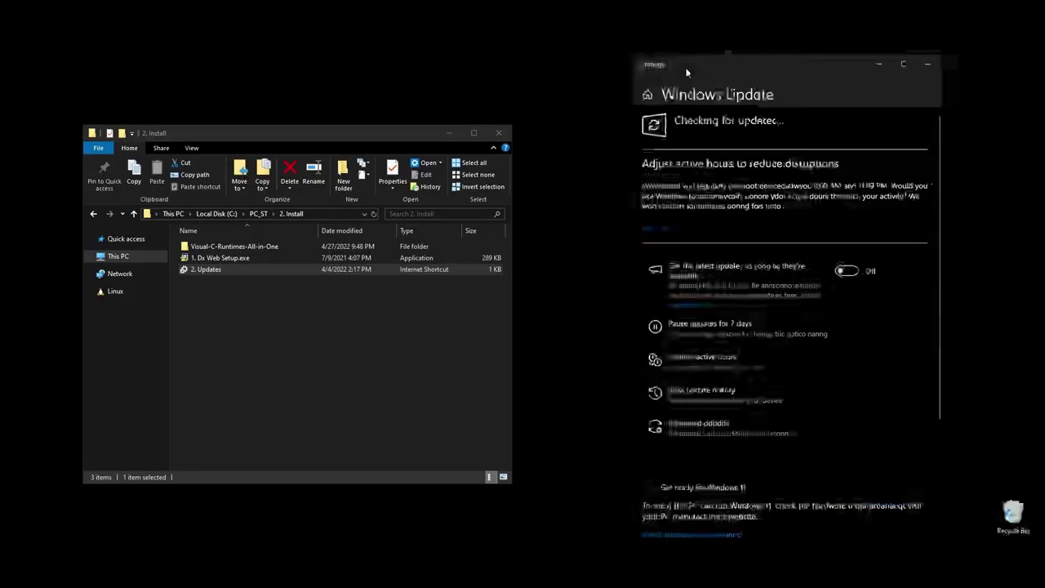
- Open the Visual-C-Runtimes-All-in-One folder and run install_all.bat as administrator
double_click(249, 246)
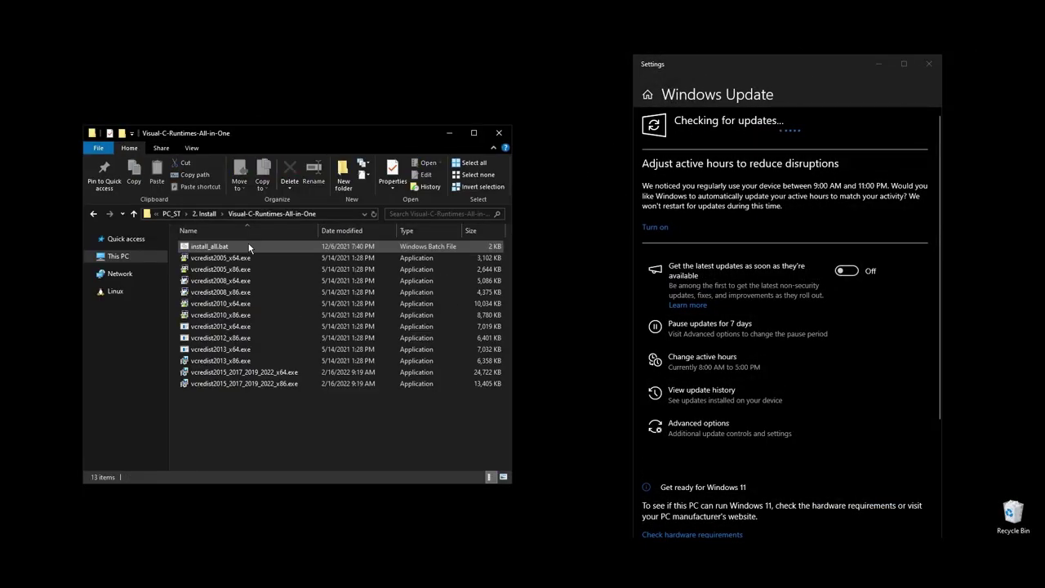
right_click(201, 249)
click(248, 294)
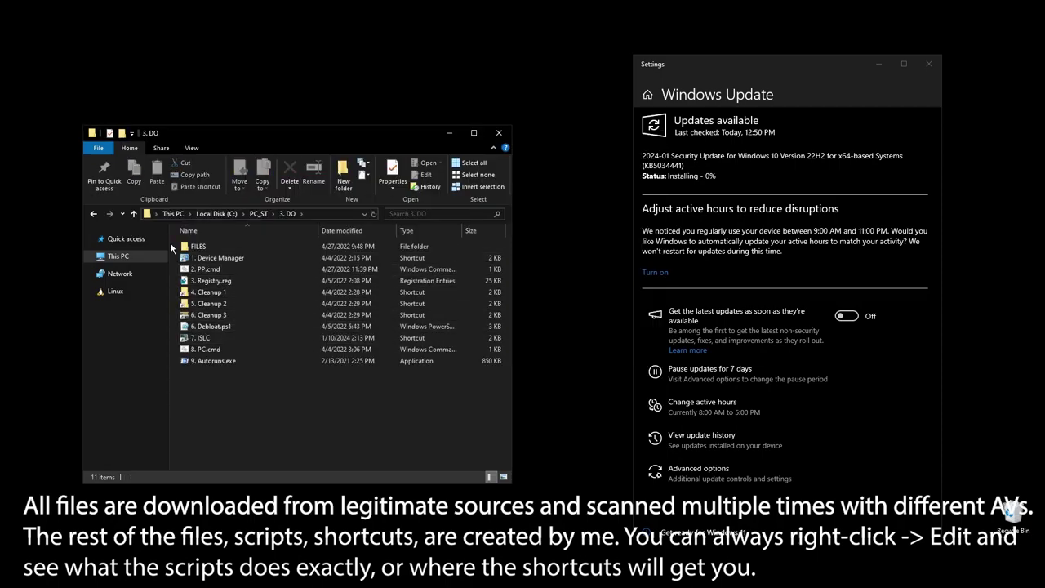
- Run the 2. PP.cmd power plan script in the 3. DO folder and dismiss its console
double_click(204, 273)
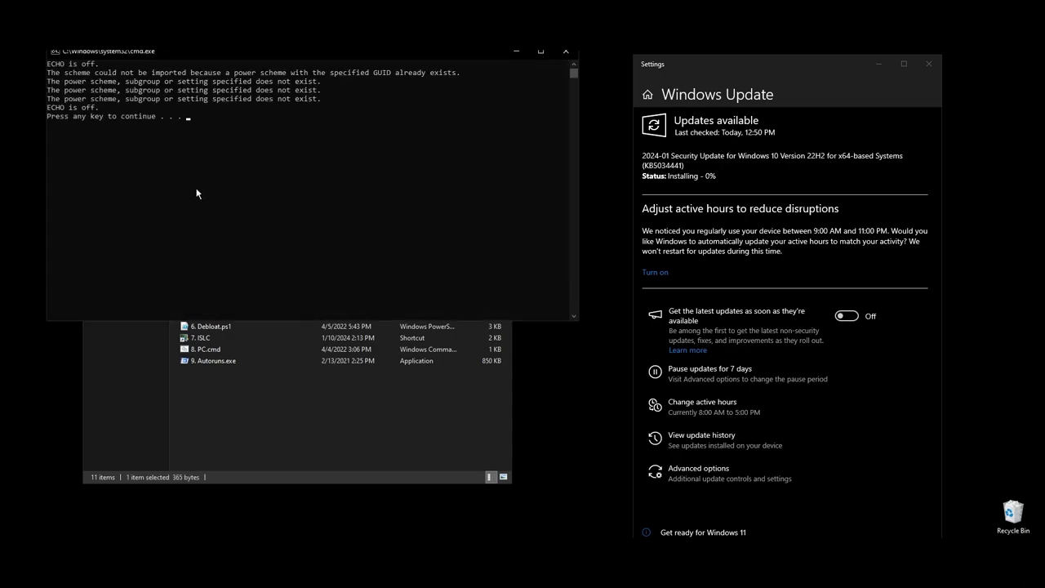
key(Return)
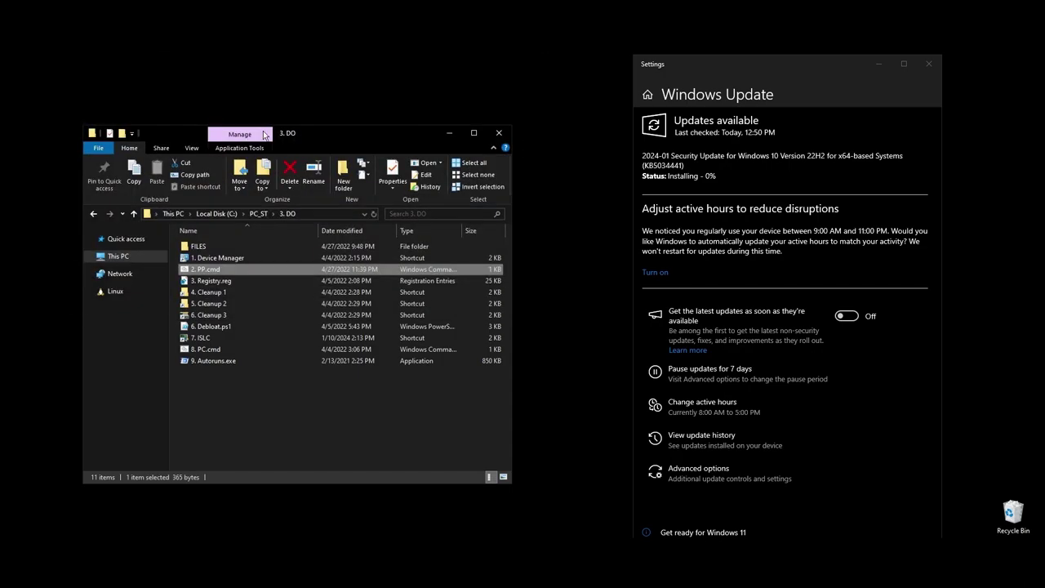
- Open 3. Registry.reg in Notepad++ and review the Windows settings it contains
right_click(222, 283)
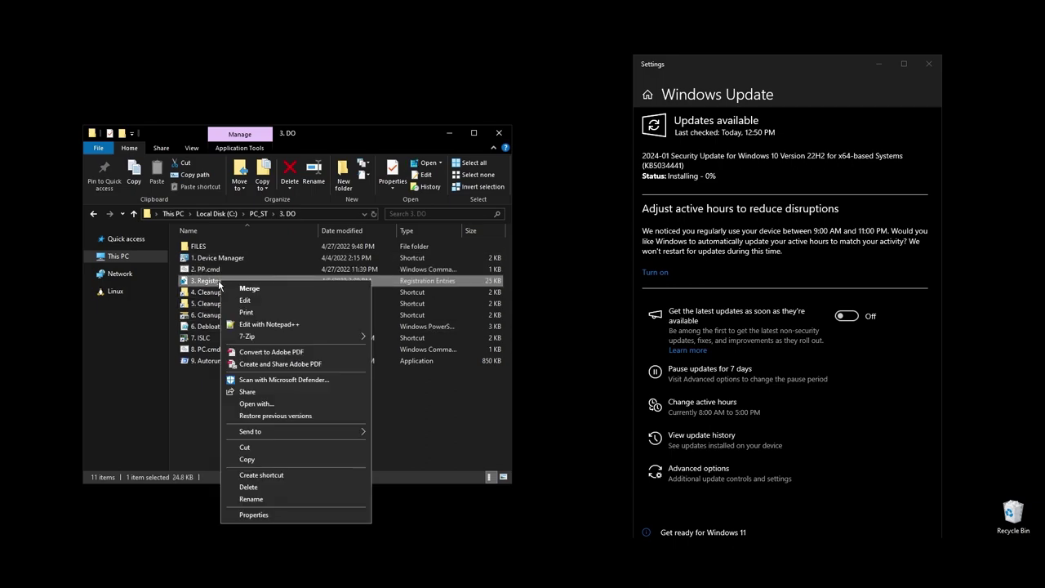
click(270, 324)
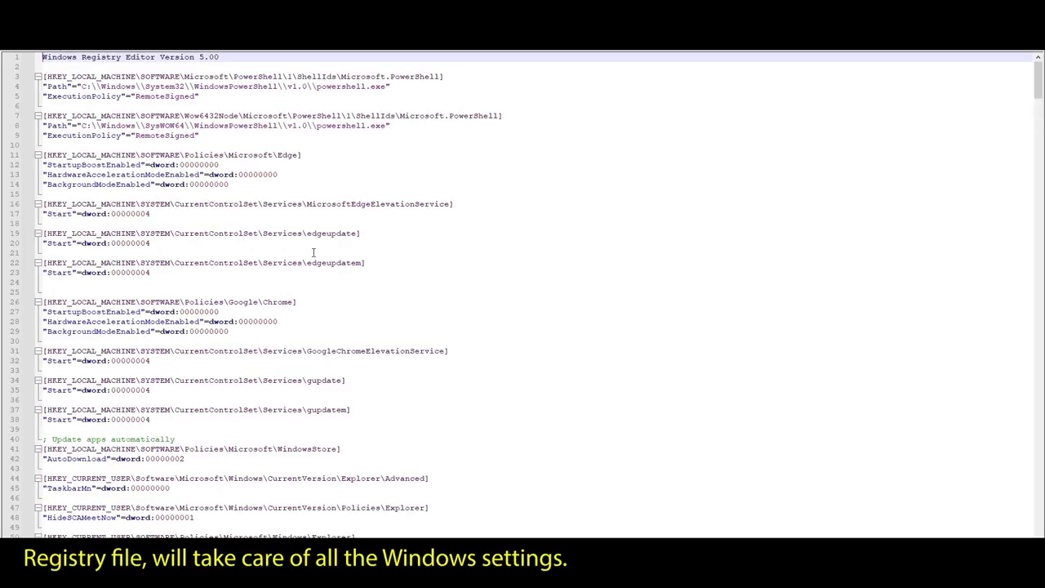
scroll(503, 288, down, 7)
mouse_move(1037, 85)
mouse_down()
mouse_move(1010, 333)
mouse_move(1015, 533)
mouse_move(1007, 462)
mouse_move(1032, 300)
mouse_move(1035, 69)
mouse_up()
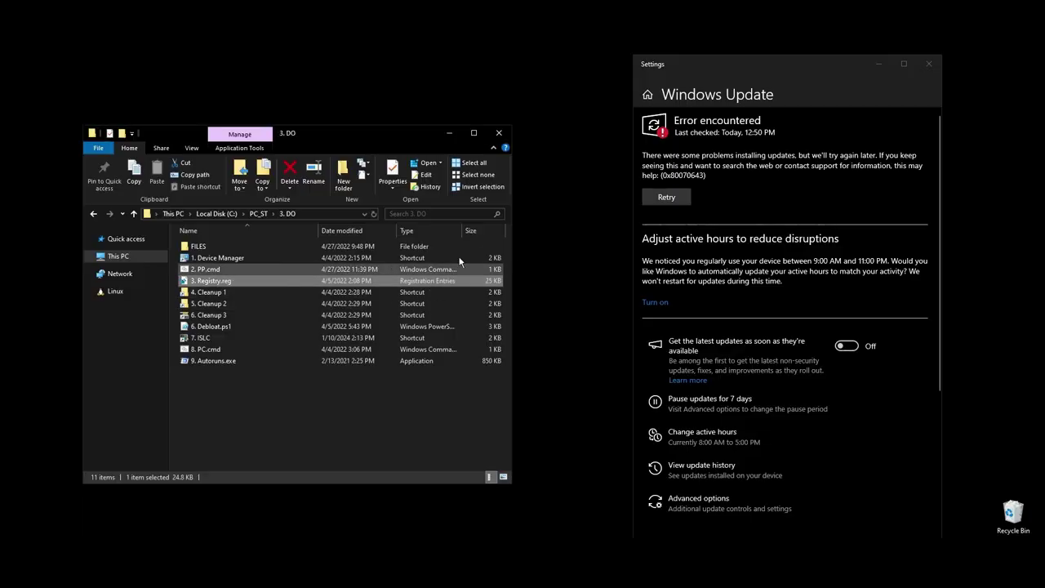
- Close the Windows Update window and merge 3. Registry.reg into the Windows registry
click(928, 64)
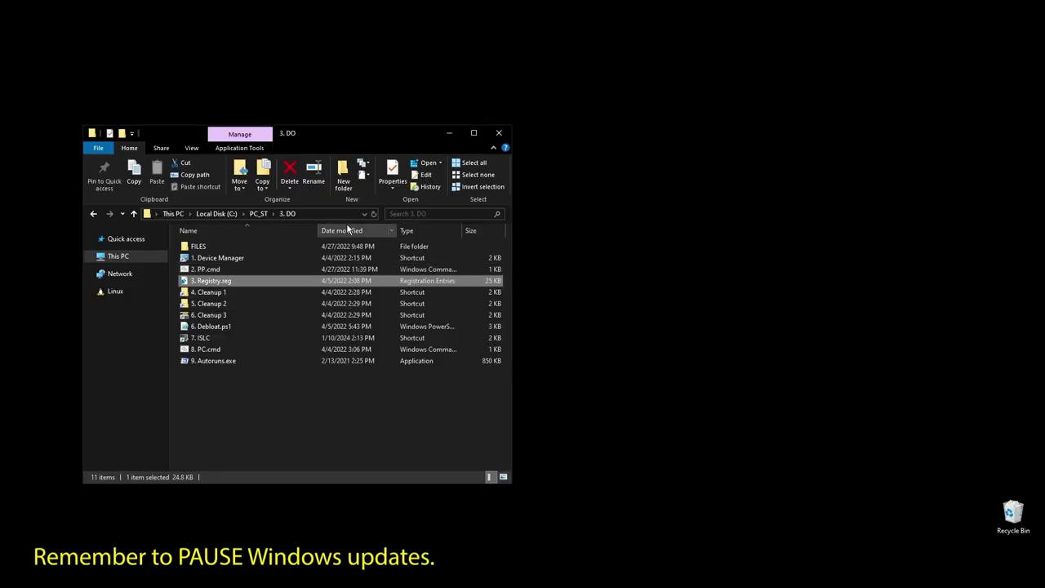
drag(350, 134, 481, 107)
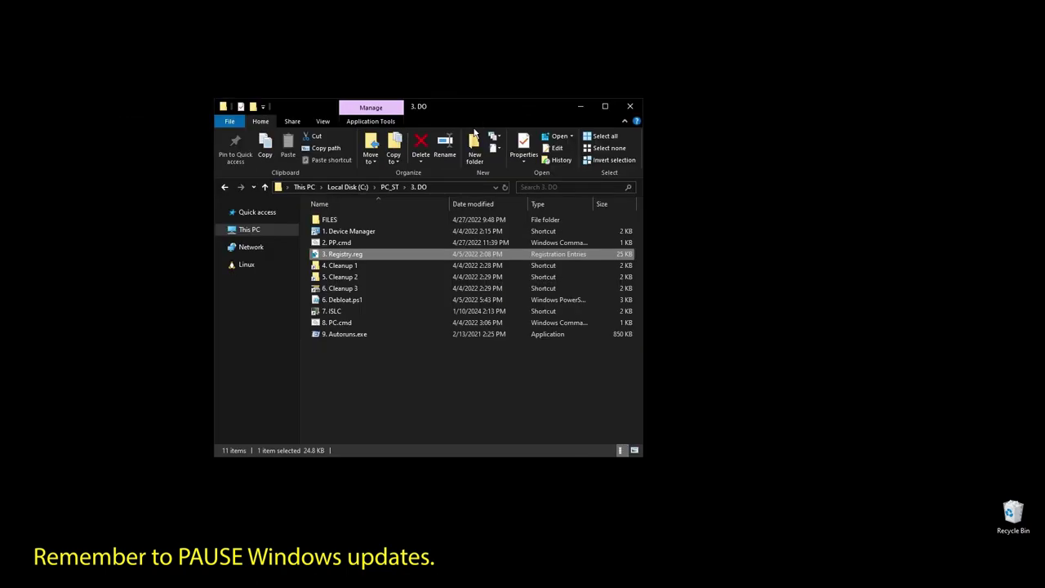
double_click(341, 255)
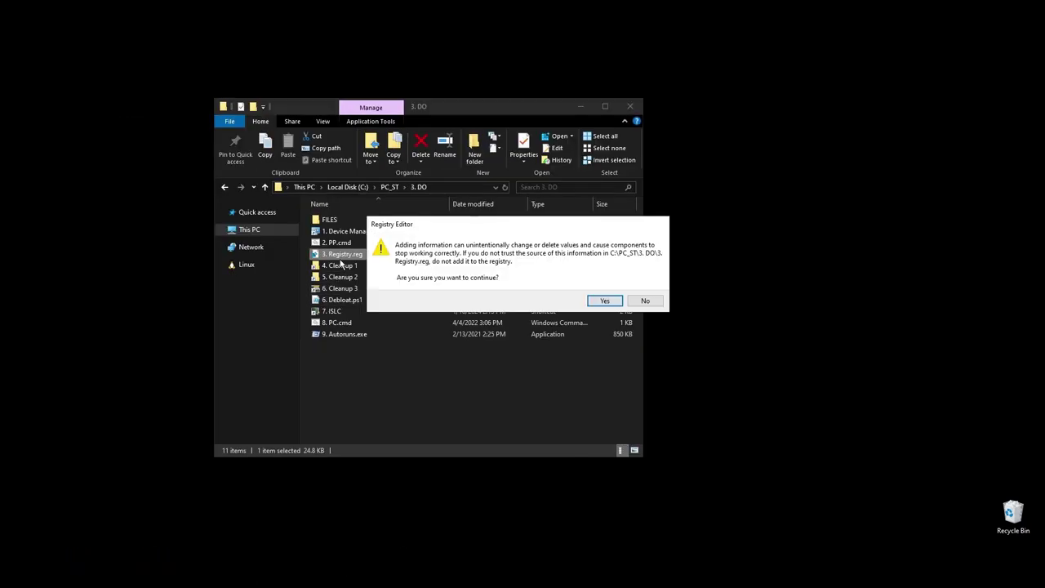
click(608, 301)
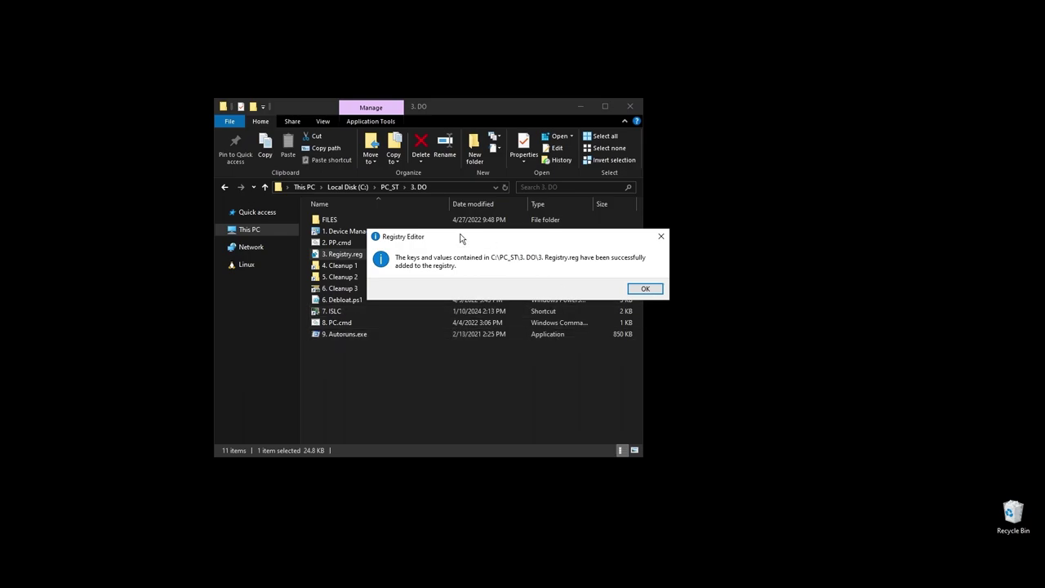
click(645, 289)
- Open the AppData\Local\Temp folder through the 4. Cleanup 1 shortcut and delete all of its contents
double_click(351, 269)
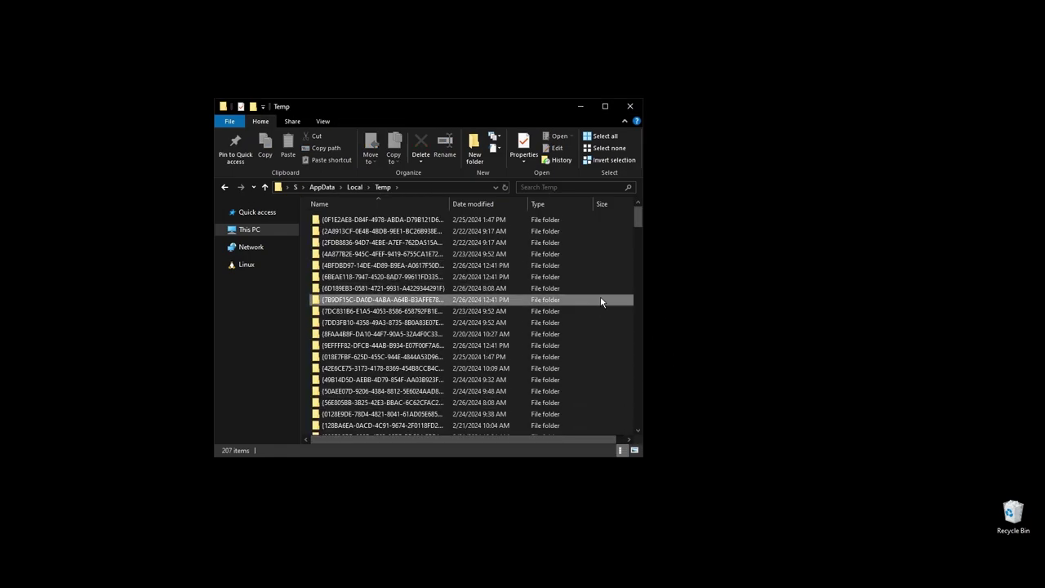
click(584, 322)
key(ctrl+a)
key(Delete)
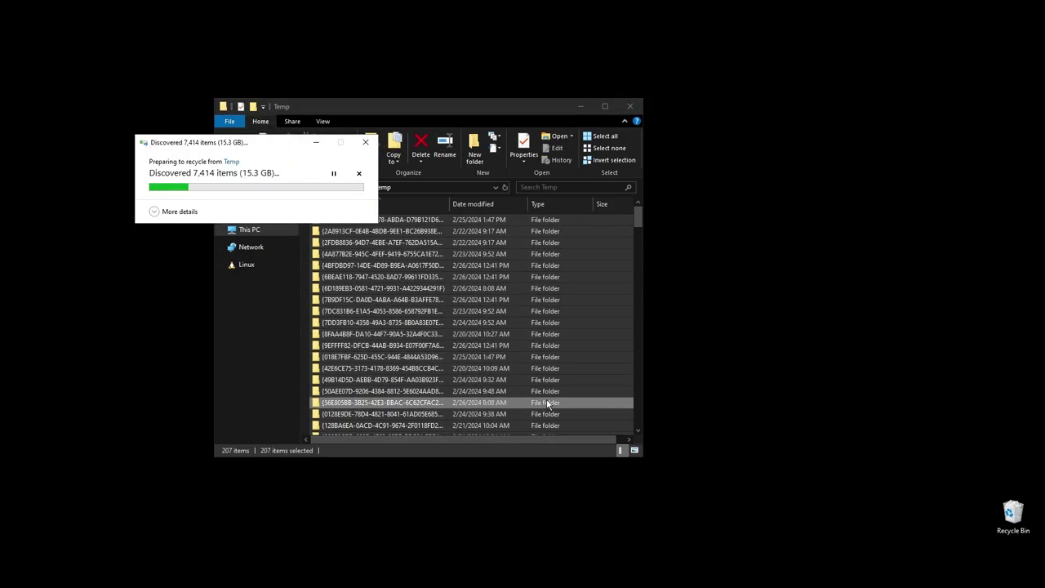
key(Return)
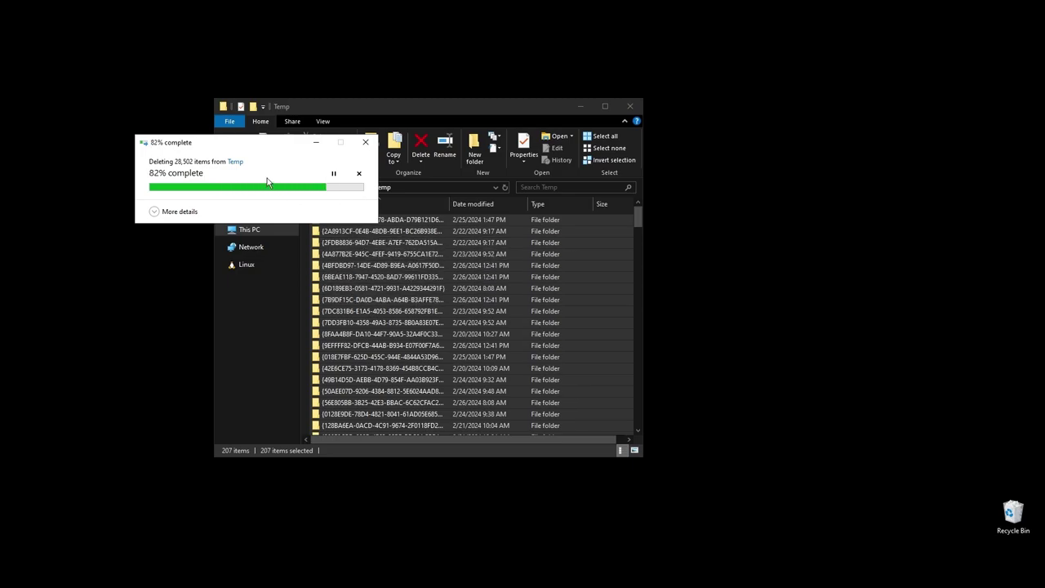
click(282, 251)
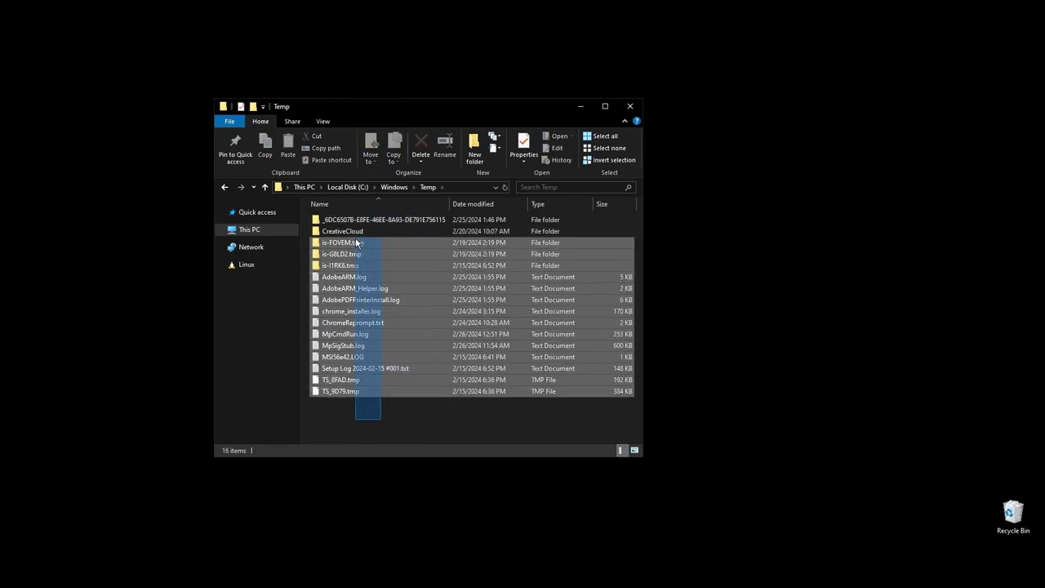
- Delete the selected files and folders in the Windows\Temp folder
click(420, 147)
click(535, 231)
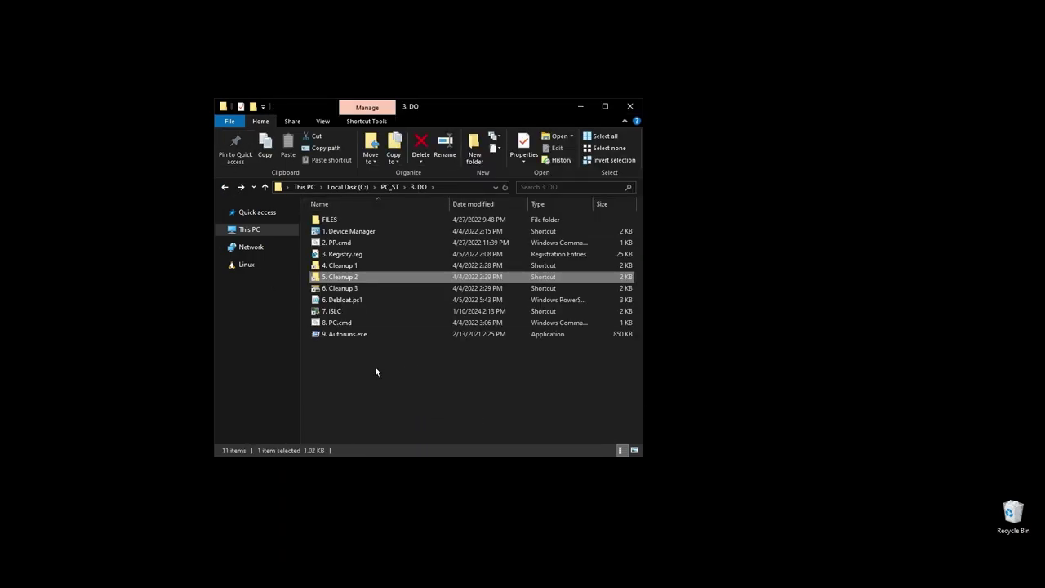
- Run Disk Cleanup on drive C: through the 6. Cleanup 3 shortcut and permanently delete the selected file categories
double_click(354, 285)
click(485, 308)
click(490, 306)
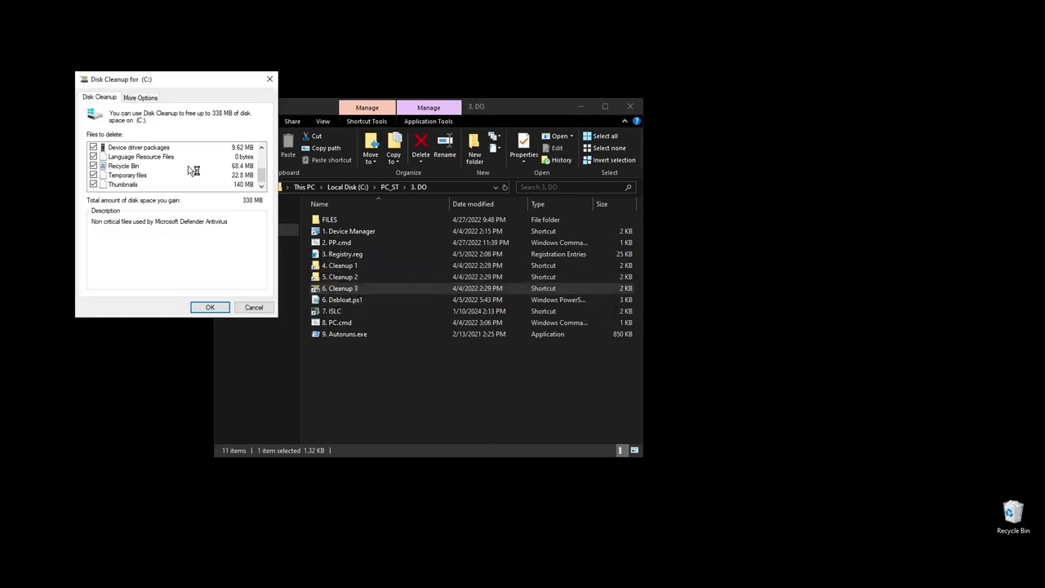
click(210, 307)
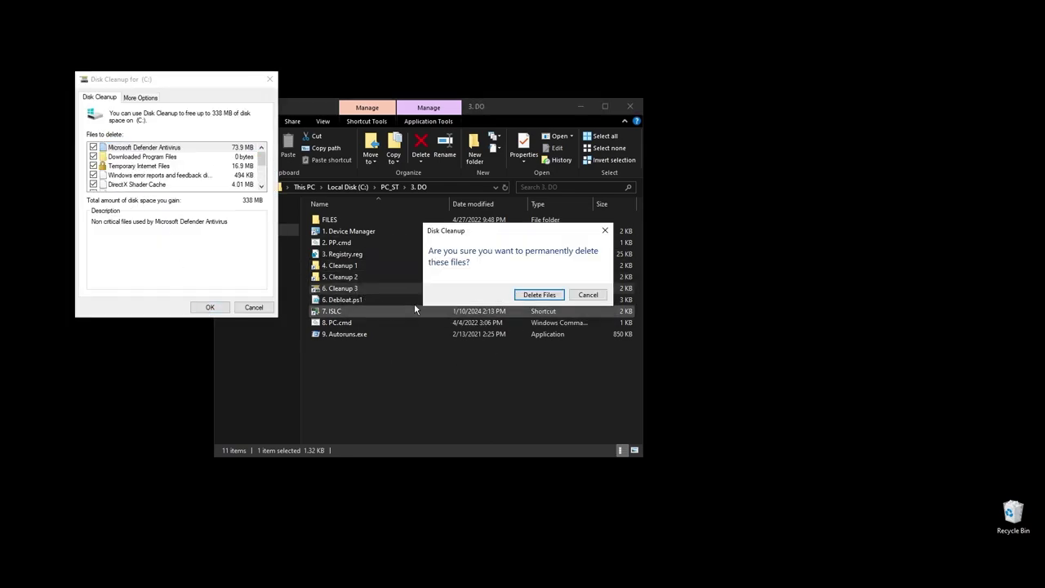
click(525, 296)
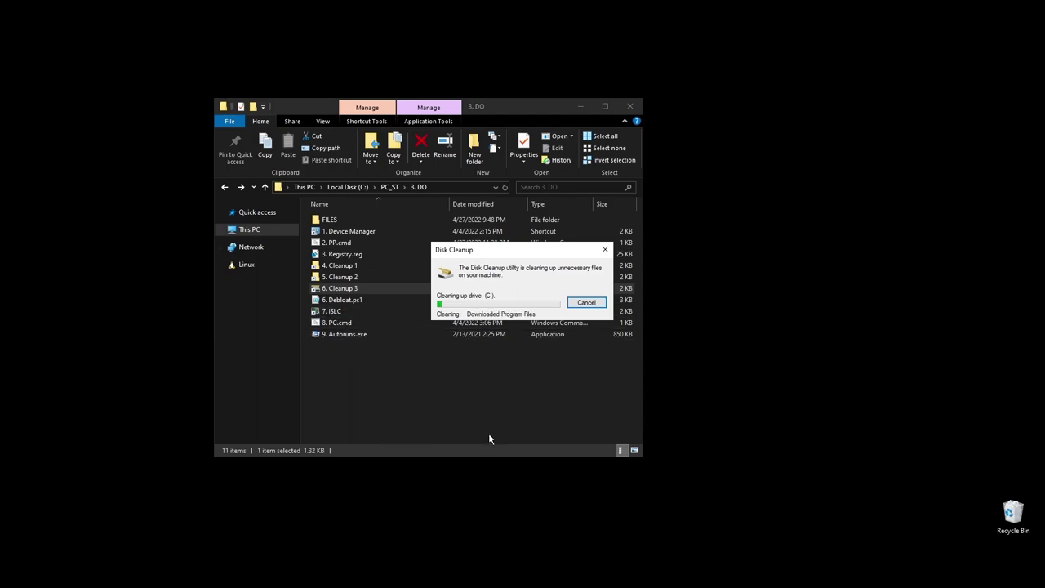
click(551, 397)
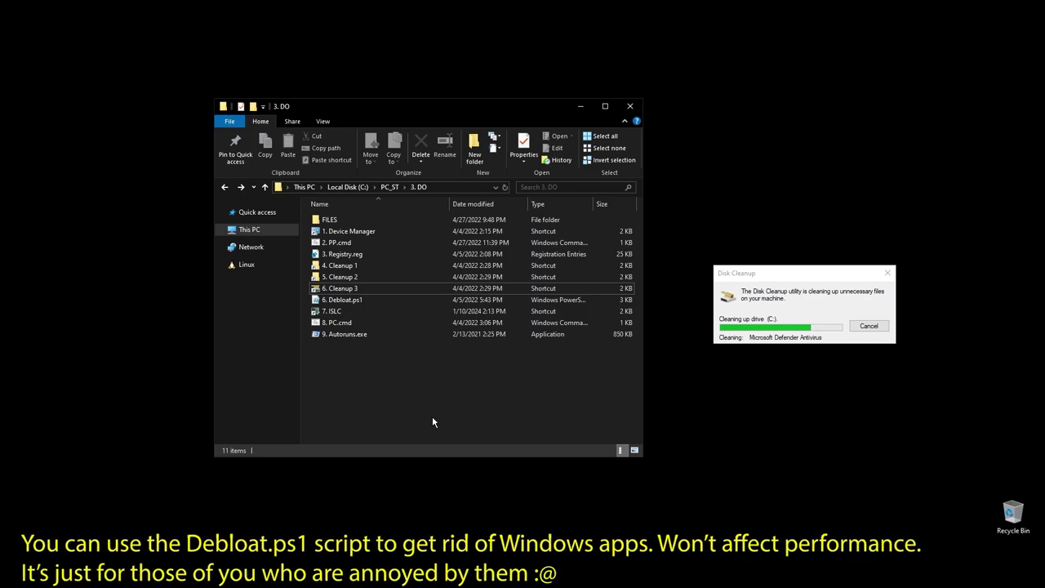
- Open 7. ISLC, stop its monitoring to set the wanted timer resolution to 0.50, and restart it before minimizing the window
click(332, 316)
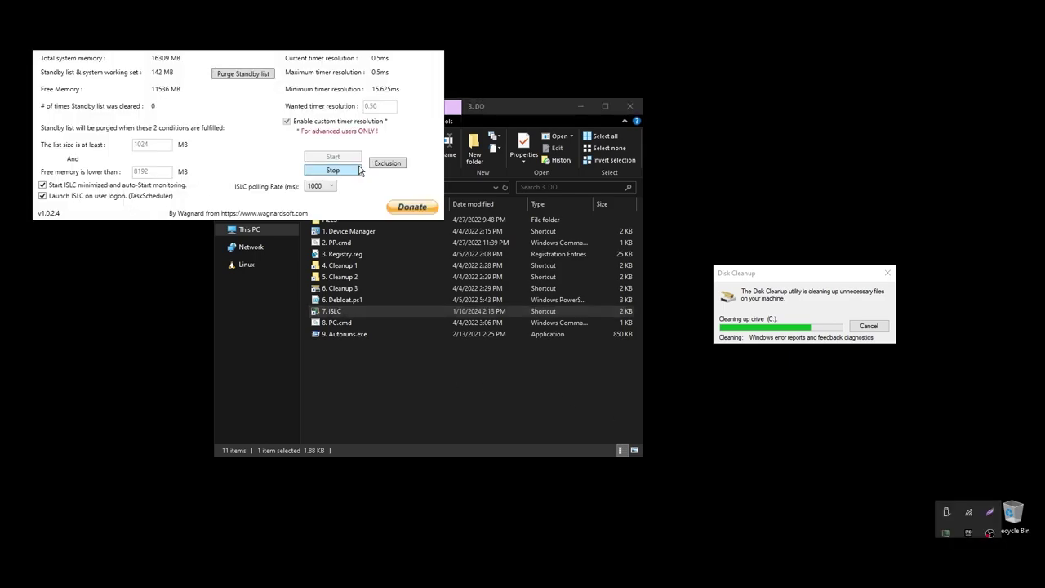
click(333, 169)
drag(381, 106, 345, 112)
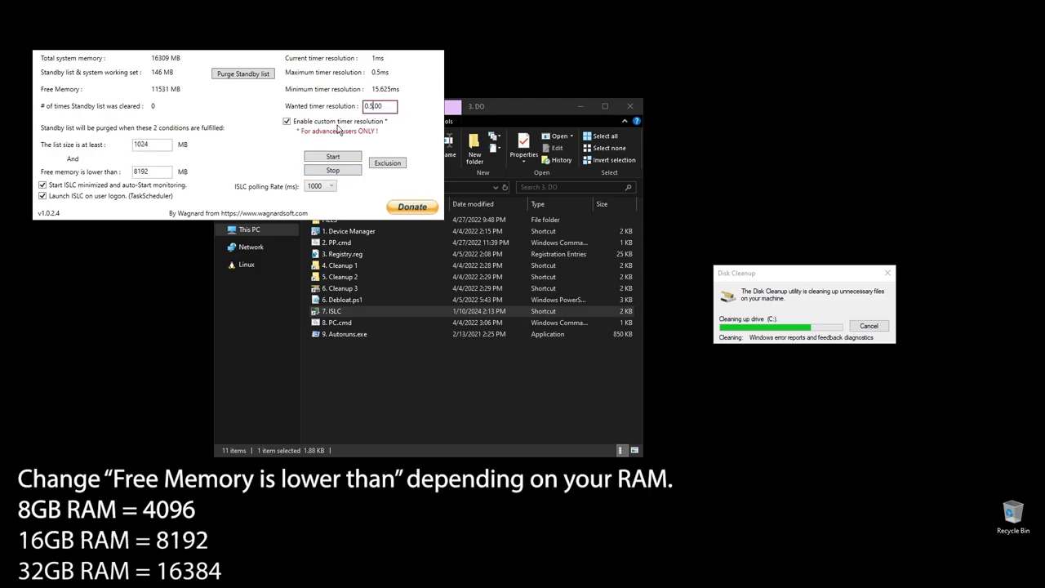
text(.)
key(BackSpace)
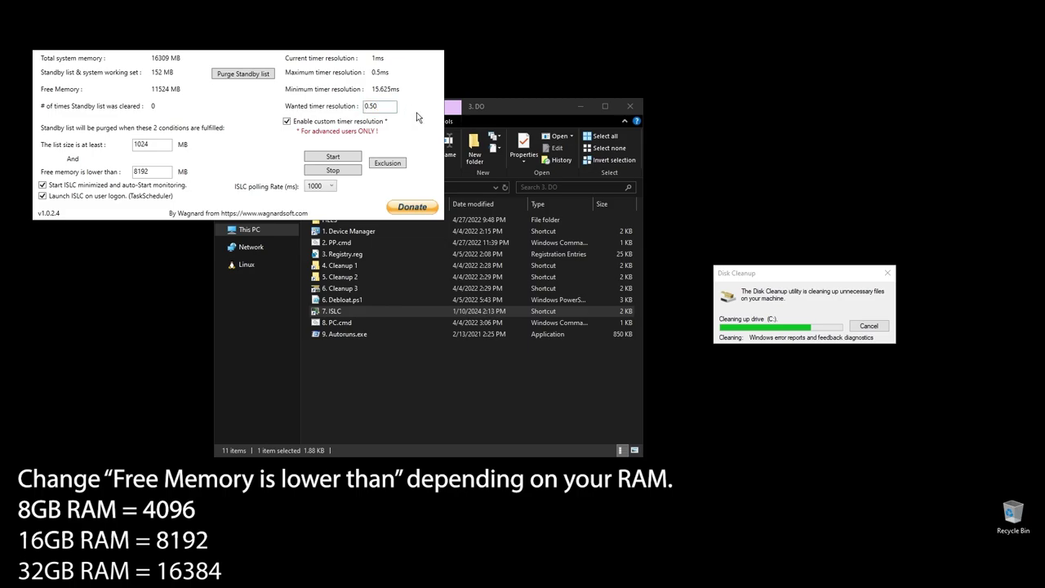
click(333, 156)
drag(300, 39, 602, 337)
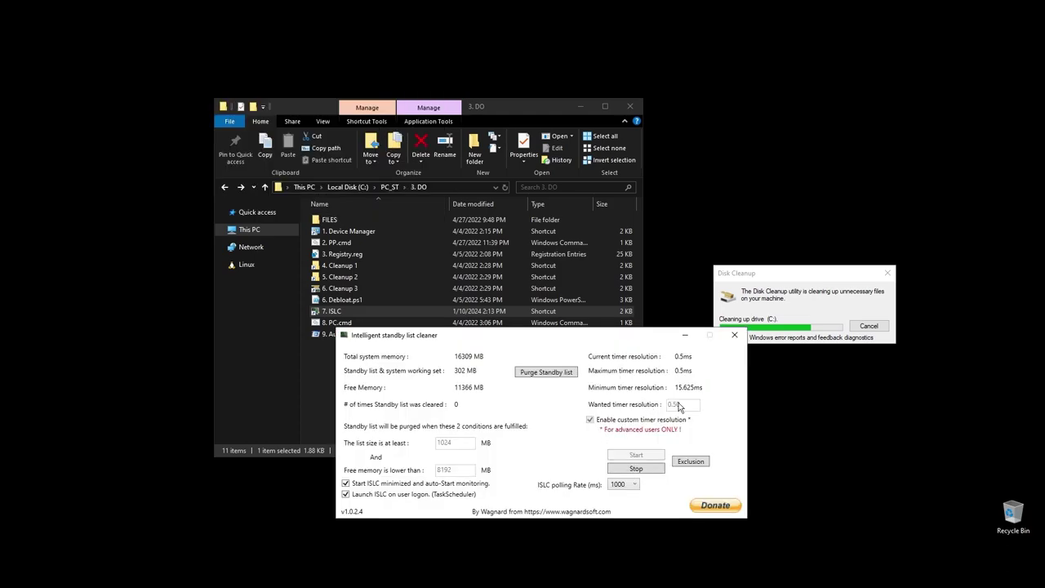
click(684, 335)
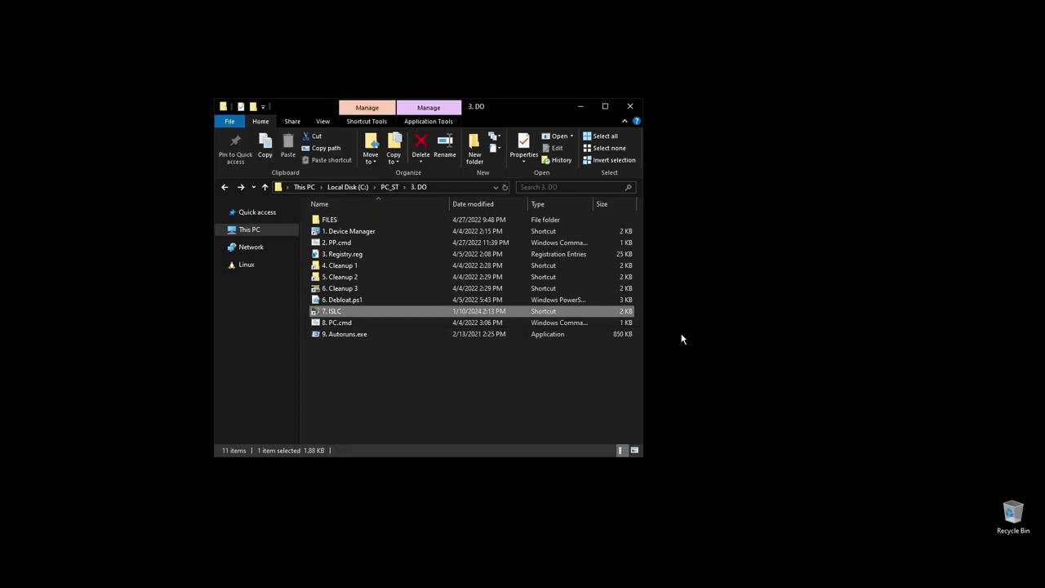
- Run 8. PC.cmd as administrator and close its console once the commands finish
right_click(338, 325)
click(401, 128)
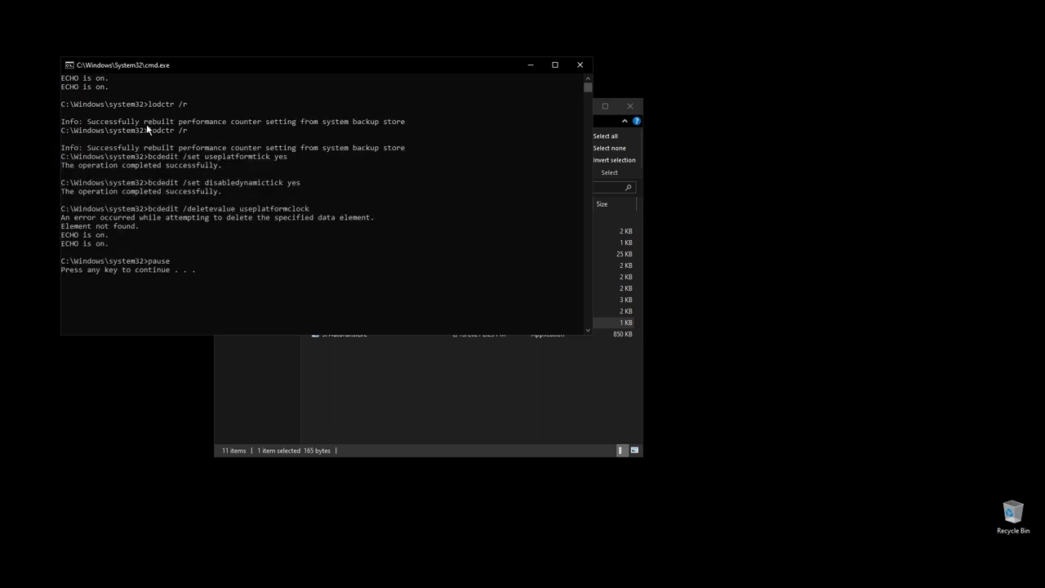
drag(89, 122, 262, 126)
key(Return)
key(Return)
- Run 9. Autoruns.exe as administrator and disable the Adobe CCXProcess, Adobe Creative Cloud, Lightshot and Razer AppEngine logon entries
click(337, 334)
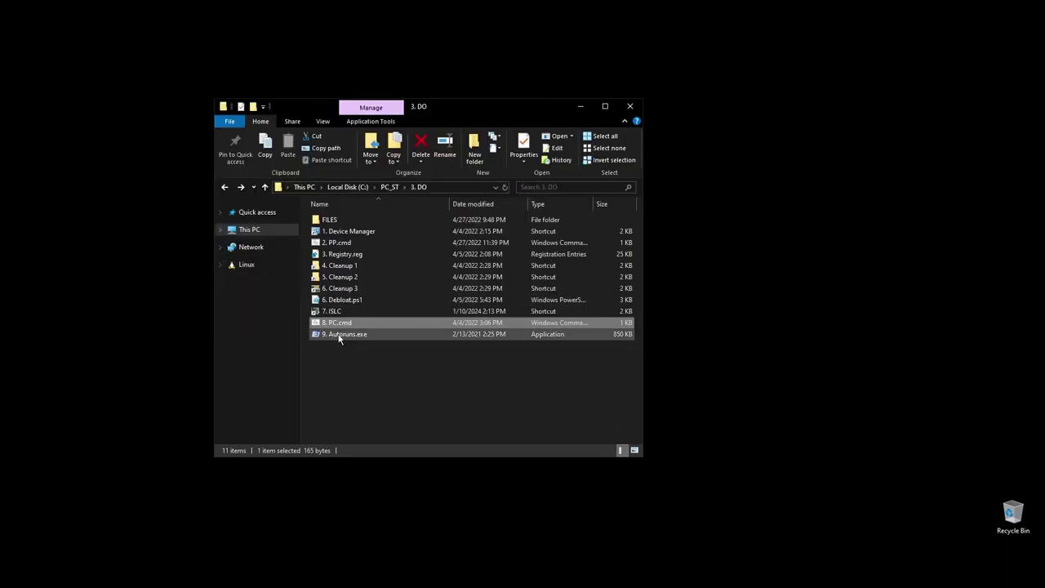
right_click(338, 333)
click(414, 353)
click(437, 215)
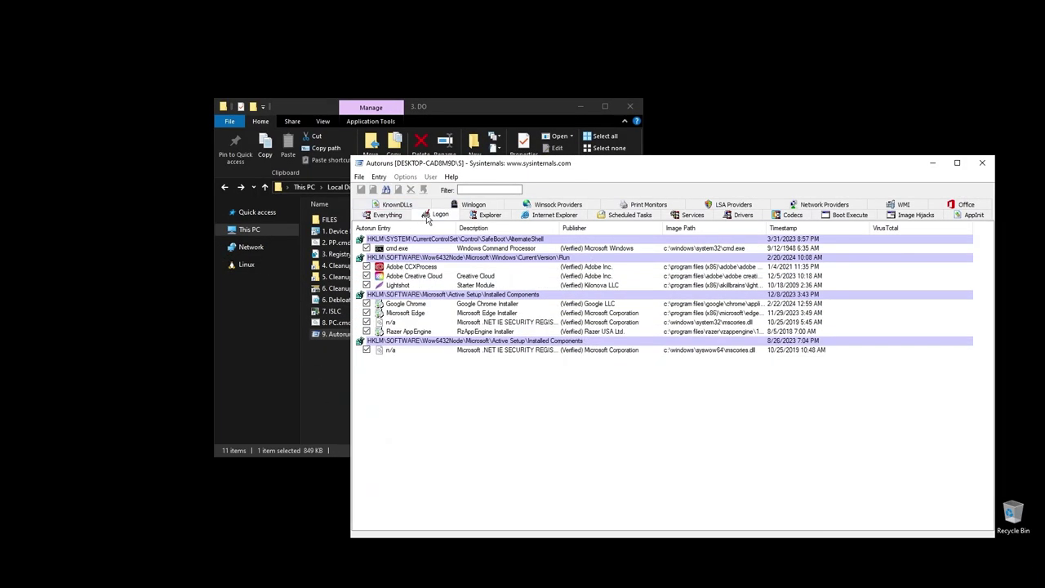
click(366, 266)
click(367, 276)
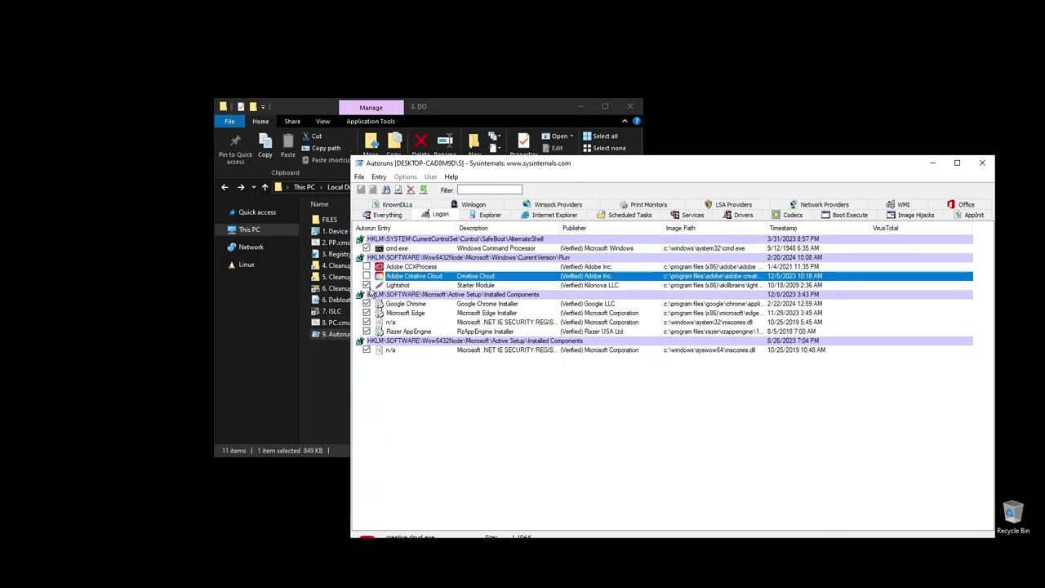
click(367, 285)
click(366, 332)
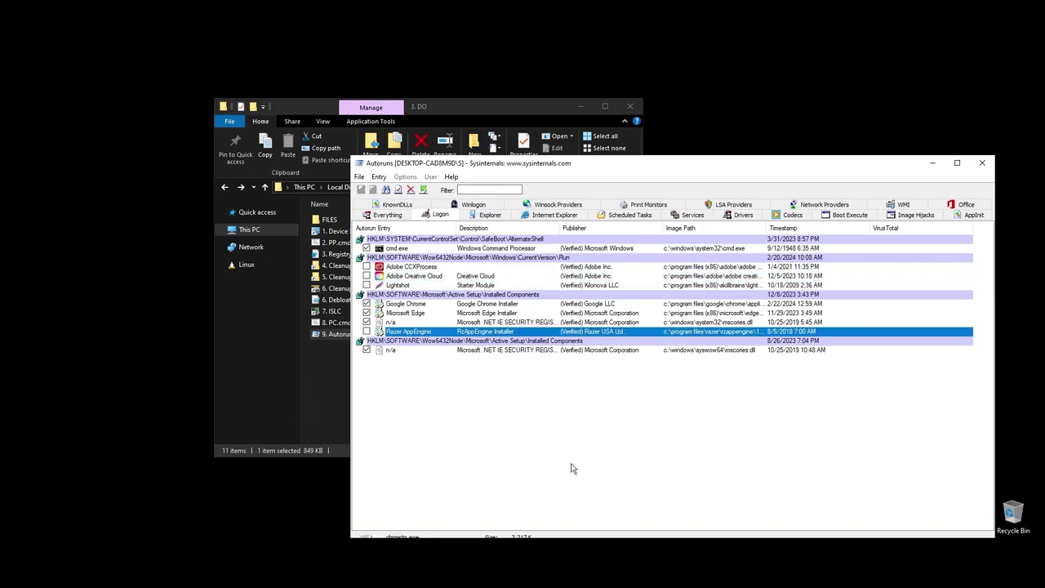
- Disable the AnyDesk, nordvpn-service, NordUpdaterService and nordsec-threatprotection services in Autoruns
click(604, 215)
click(690, 215)
drag(653, 163, 629, 113)
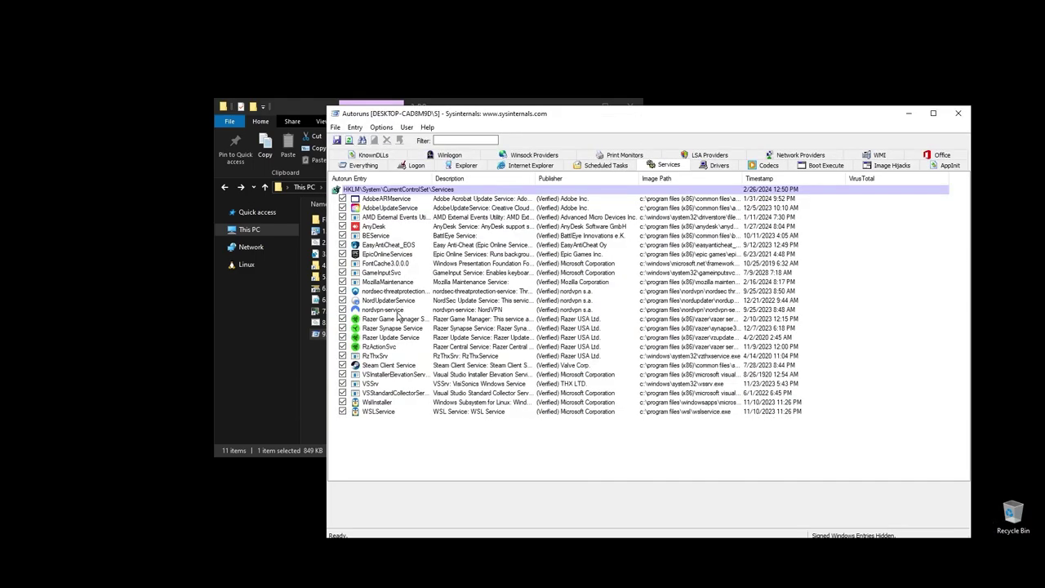
click(342, 226)
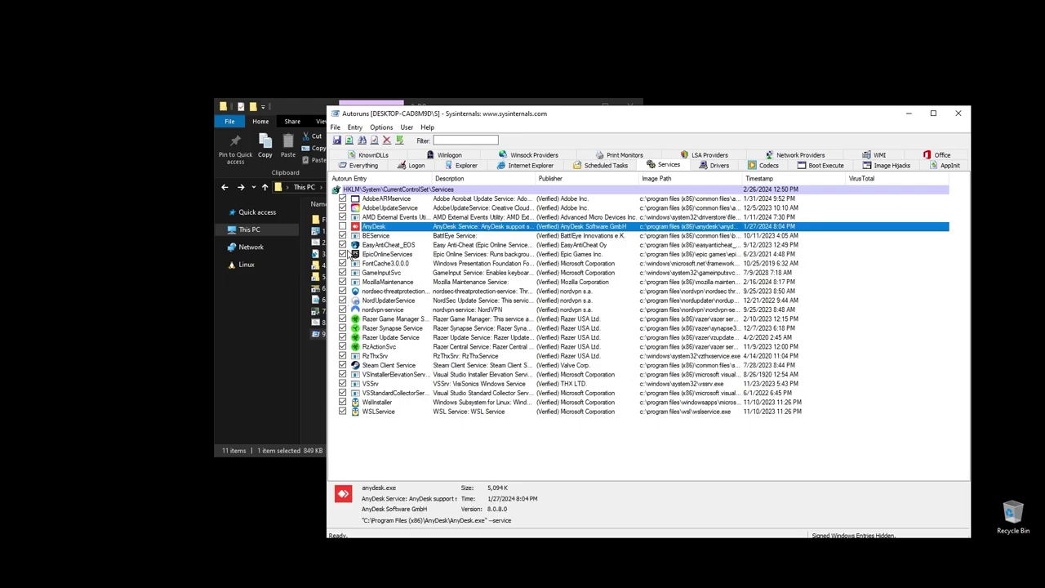
click(342, 309)
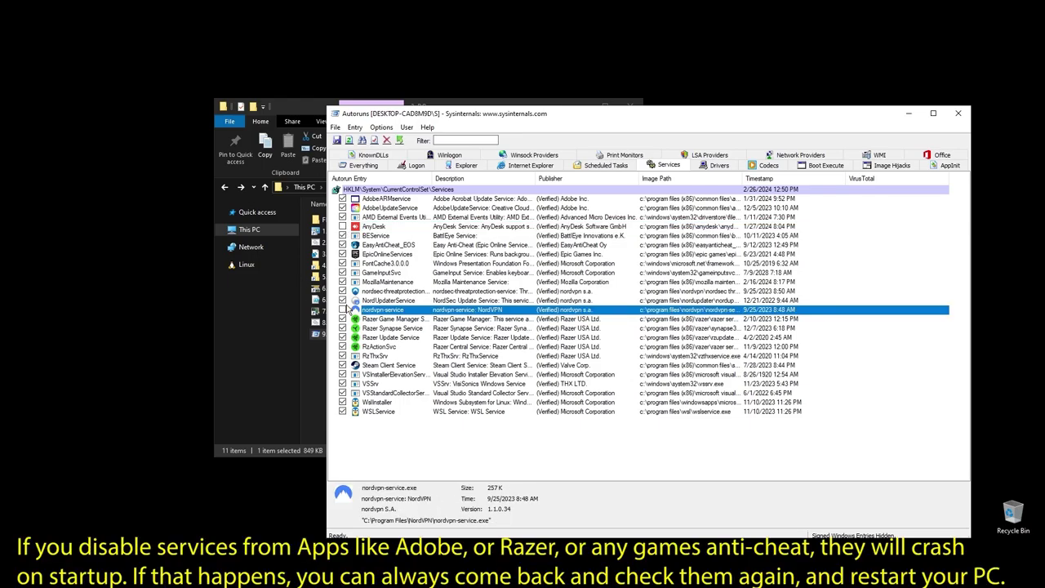
click(342, 299)
click(342, 291)
- Disable the Razer Game Manager, Razer Synapse, Razer Update, RzActionSvc, Steam Client, WSLService and WslInstaller services, and close Autoruns
drag(341, 320, 341, 364)
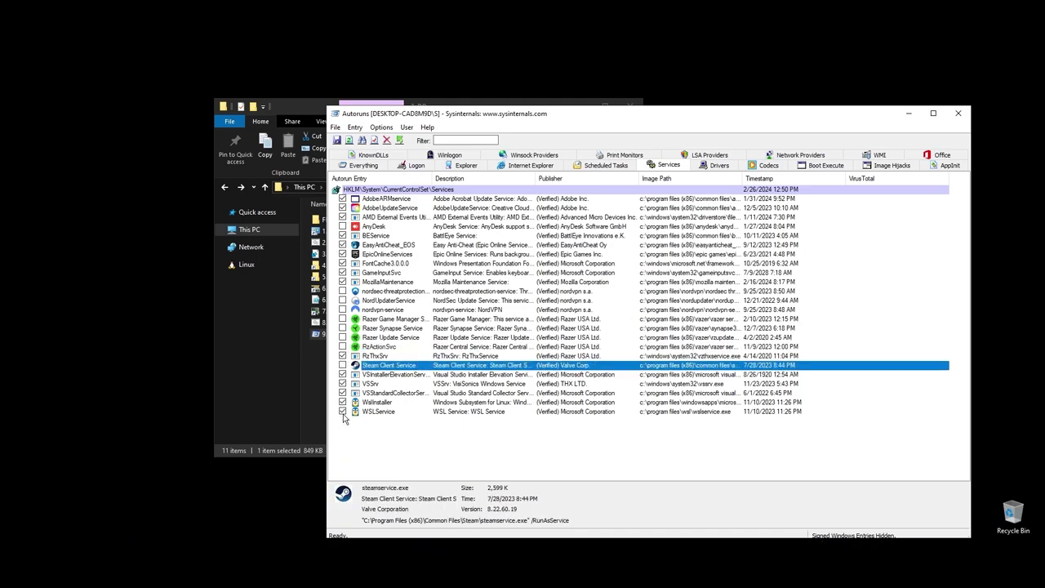
click(342, 411)
click(342, 402)
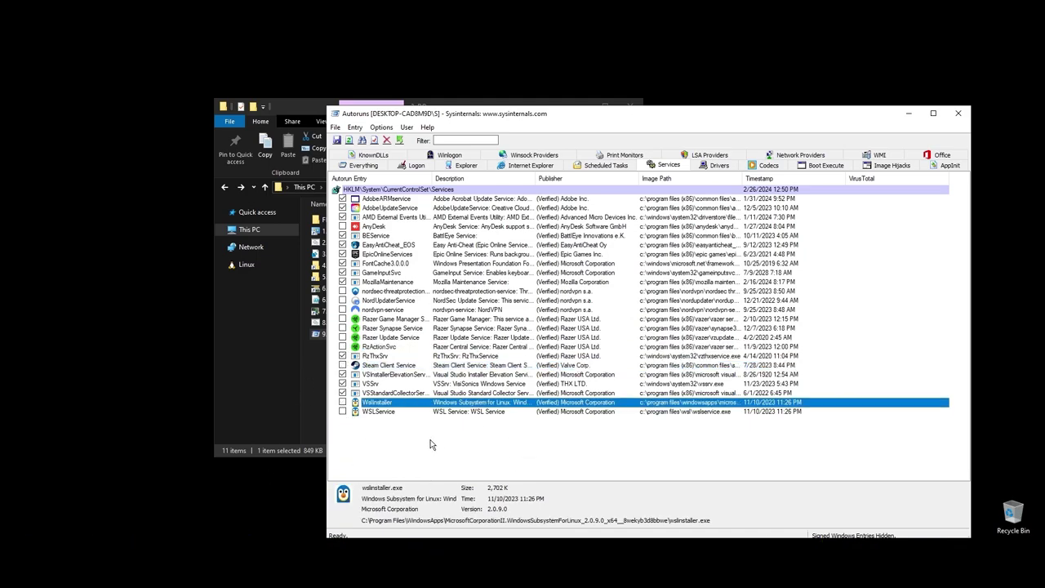
click(458, 436)
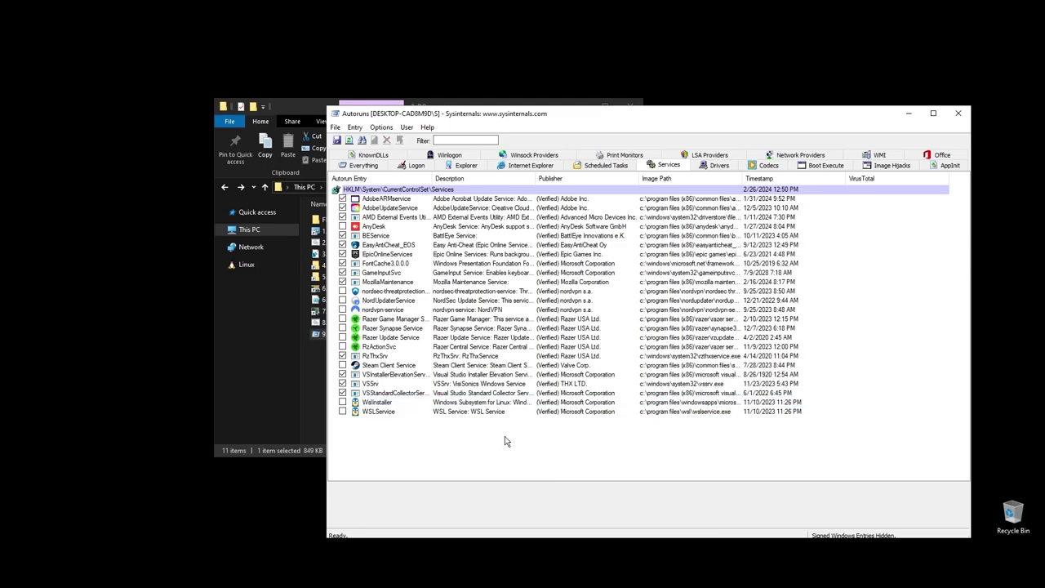
key(alt+F4)
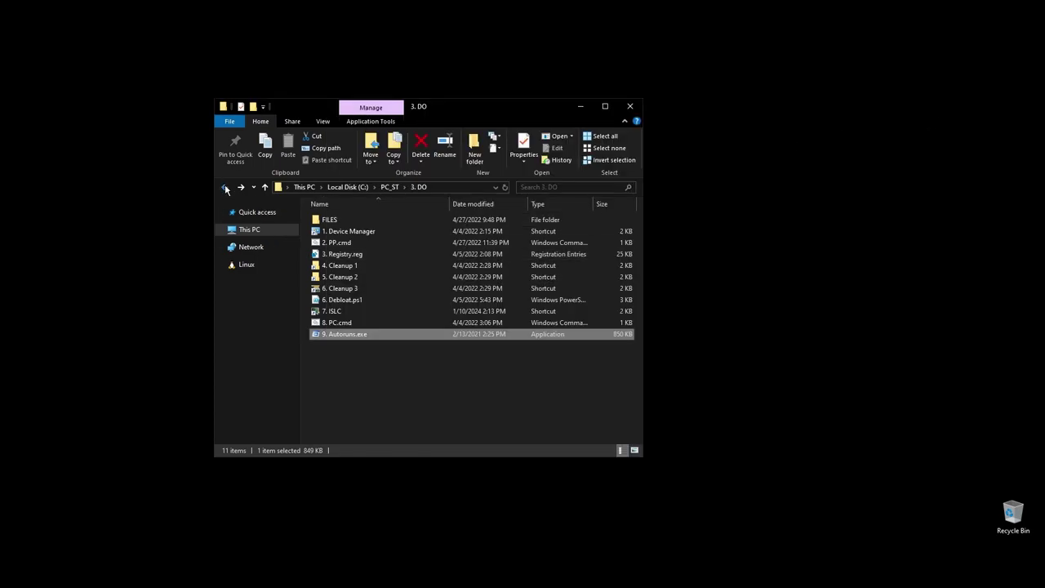
- Run Display Driver Uninstaller.exe as administrator from PC_ST\4. GPU\DDU, declining the website visit and dismissing the version notice
click(226, 188)
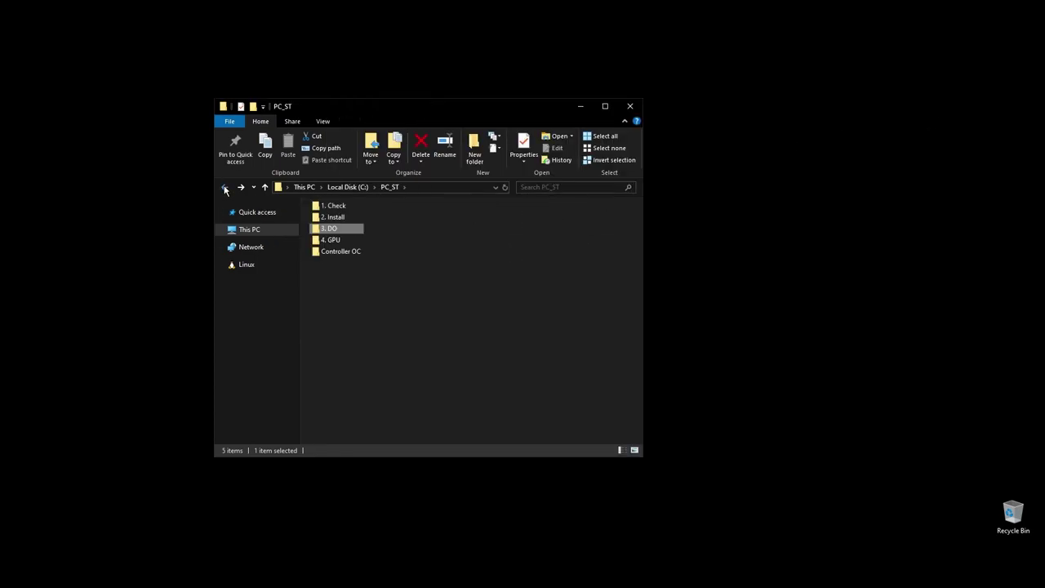
double_click(333, 239)
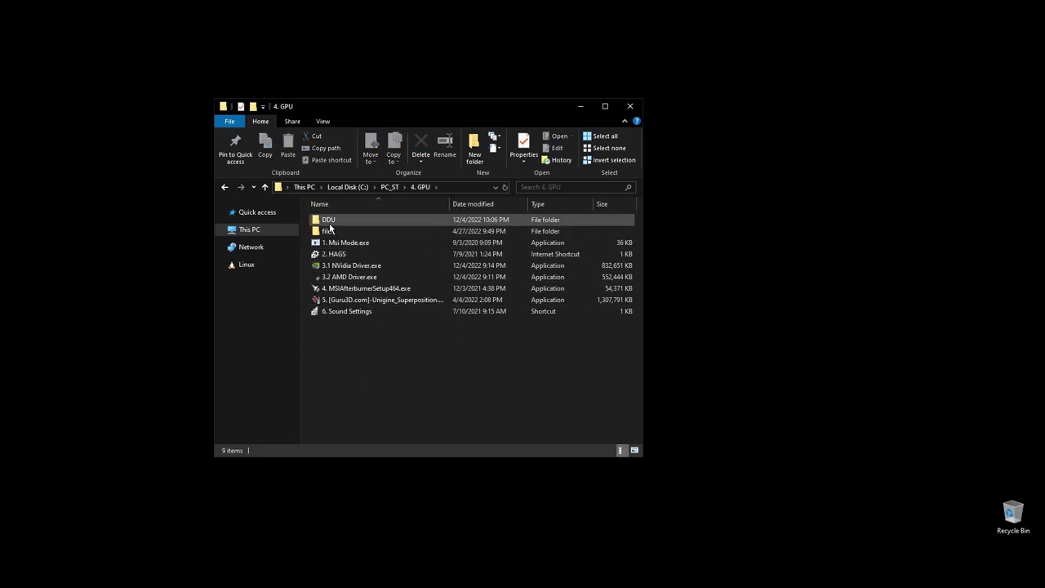
double_click(346, 218)
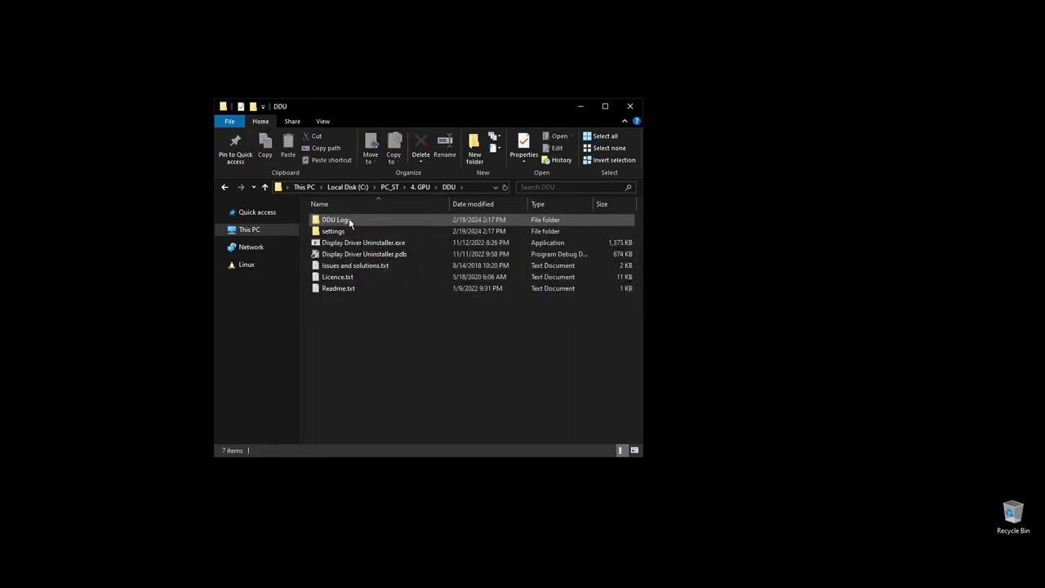
right_click(352, 244)
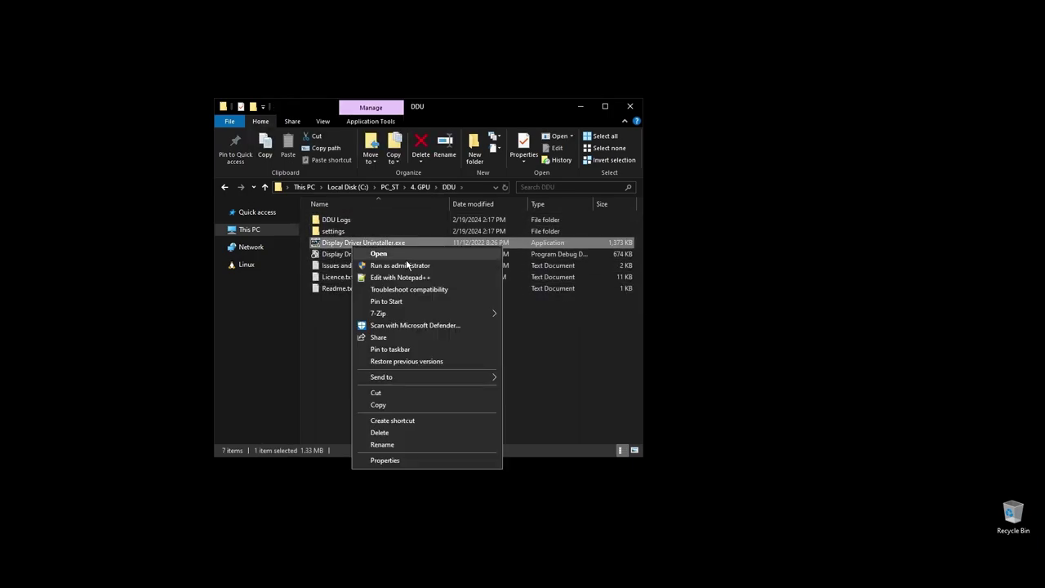
click(400, 266)
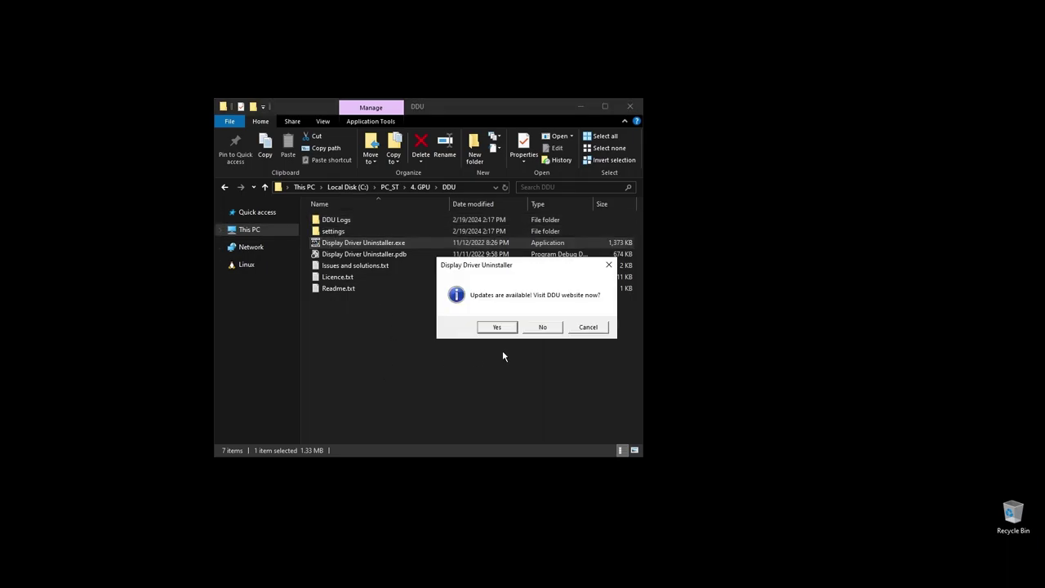
click(547, 329)
click(604, 327)
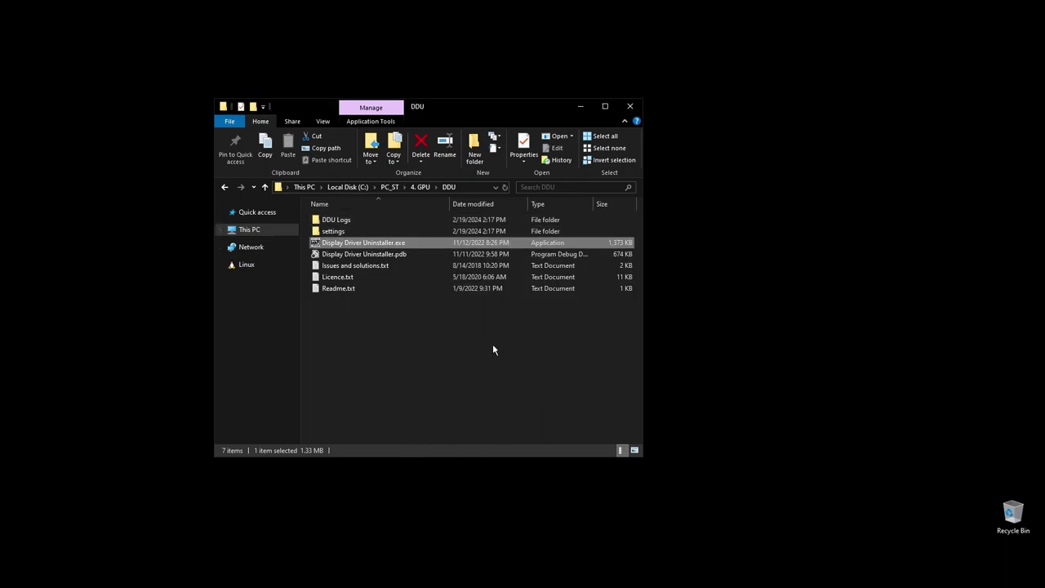
key(Return)
click(539, 329)
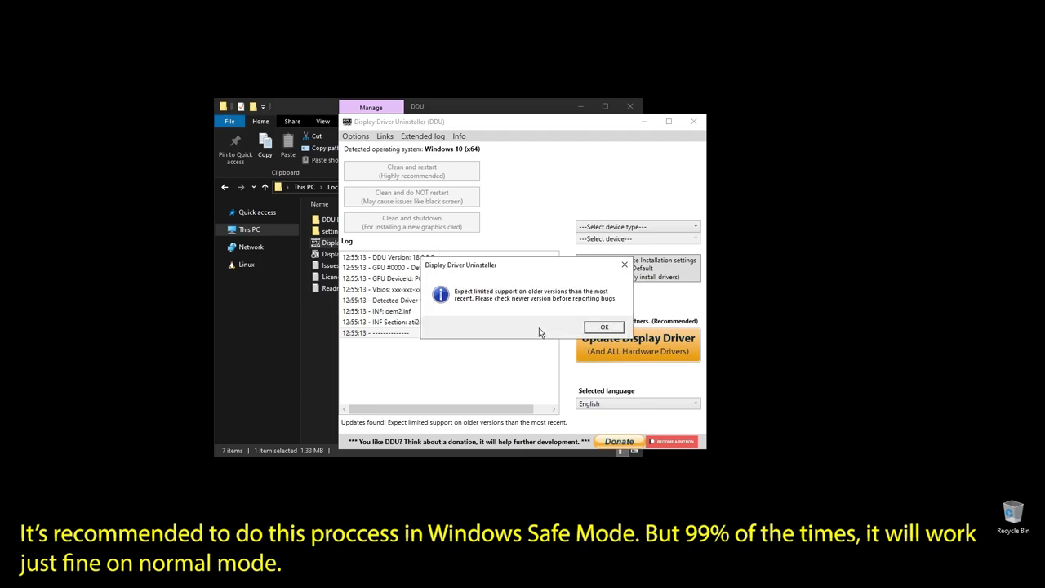
click(606, 334)
click(605, 334)
- Choose GPU as the device type with AMD as the device, and close Display Driver Uninstaller to return to the 4. GPU folder
click(608, 229)
click(594, 250)
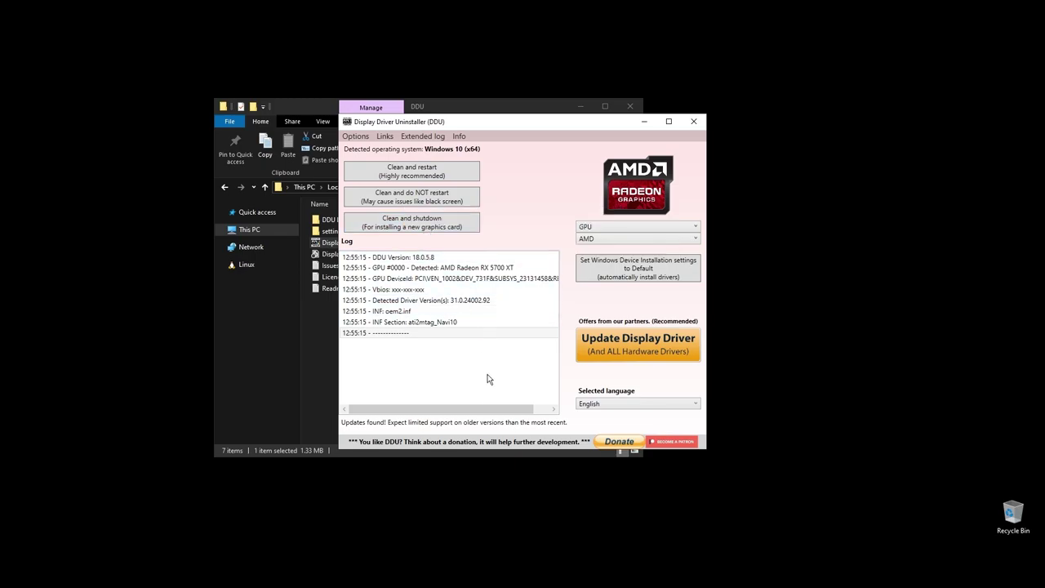
click(695, 120)
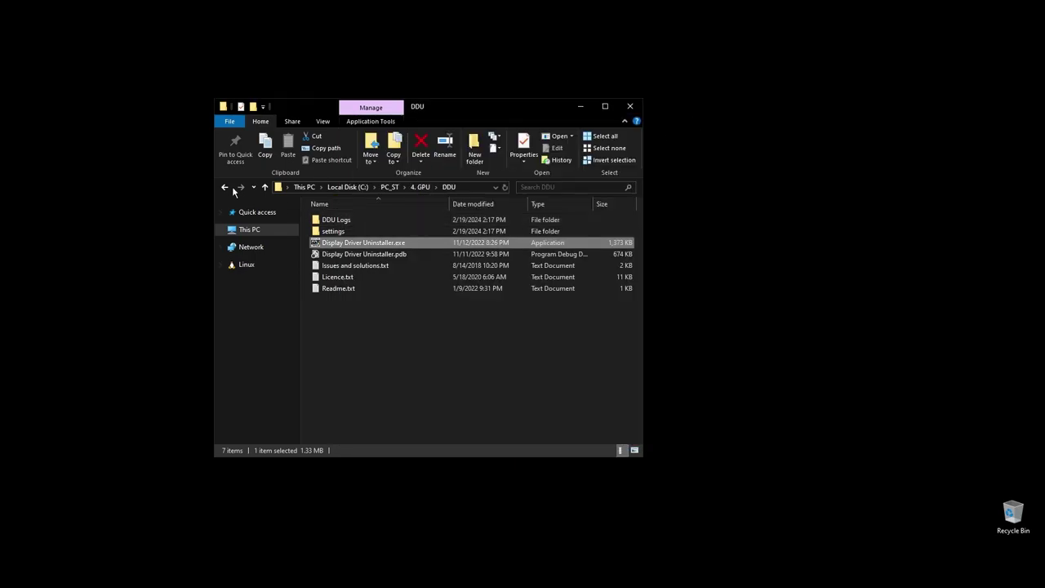
key(alt+Up)
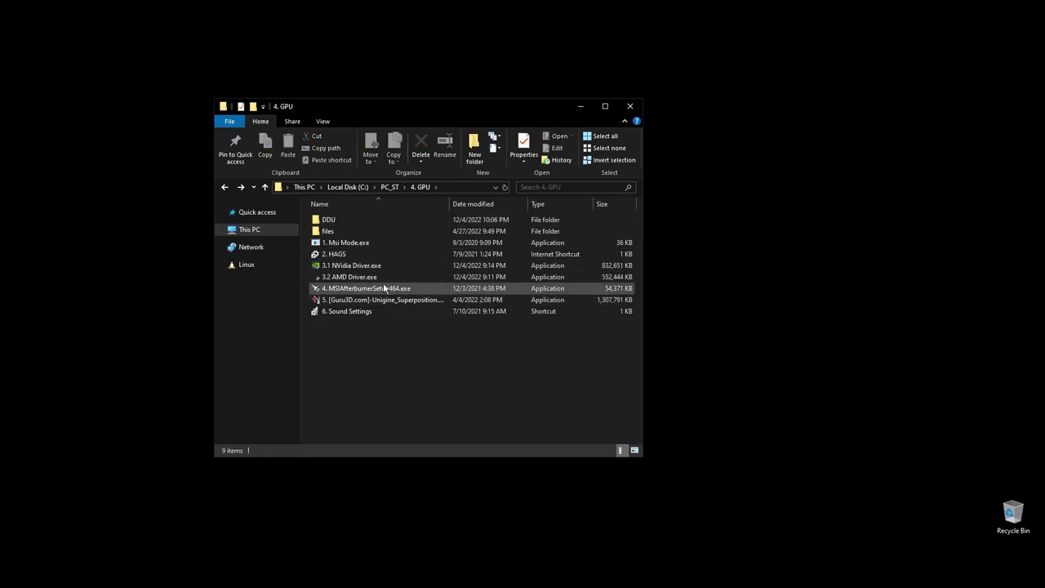
- Switch to the web browser, search Google for "amd drivers" and open the AMD Drivers and Support page
click(360, 266)
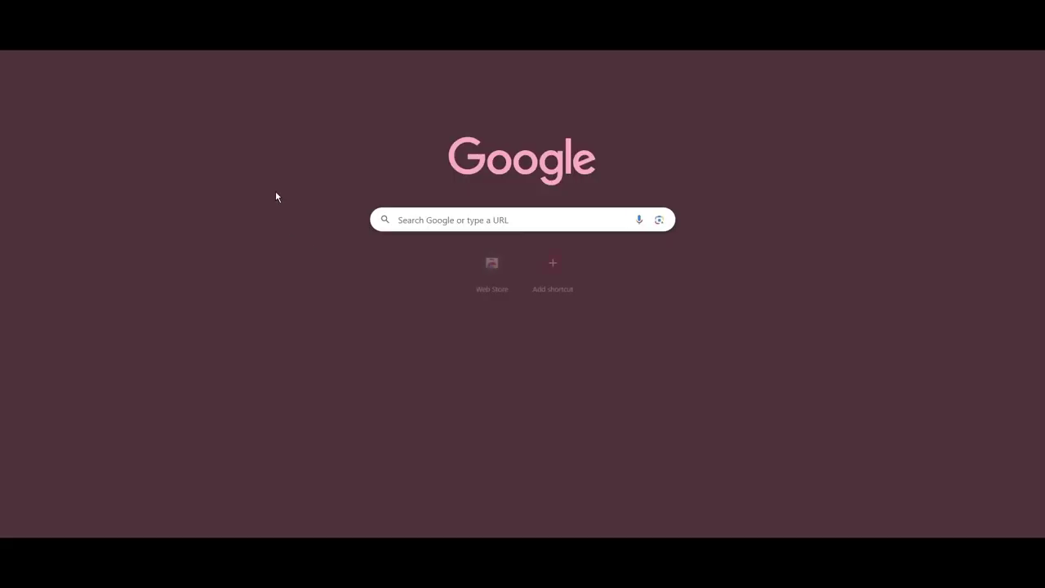
text(amd drivers)
key(Return)
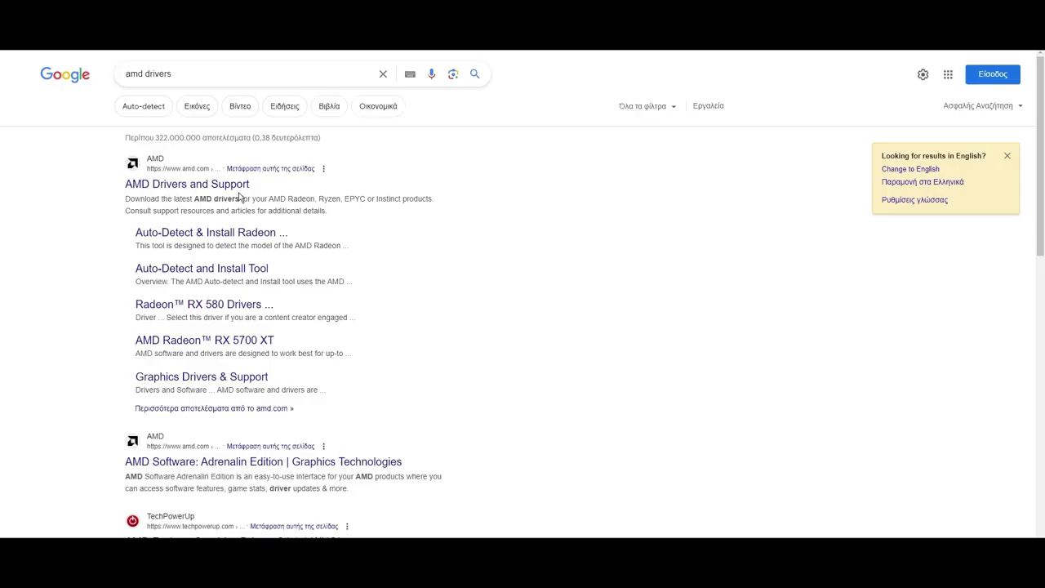
click(236, 184)
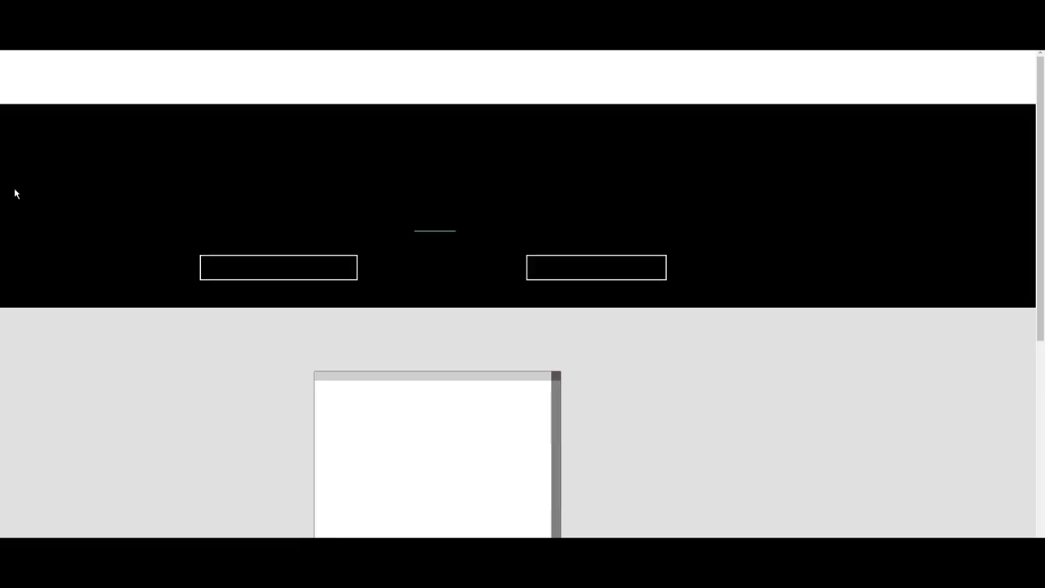
- Choose the AMD Radeon RX 5700 XT from the graphics product lists and submit to open its drivers page
click(406, 362)
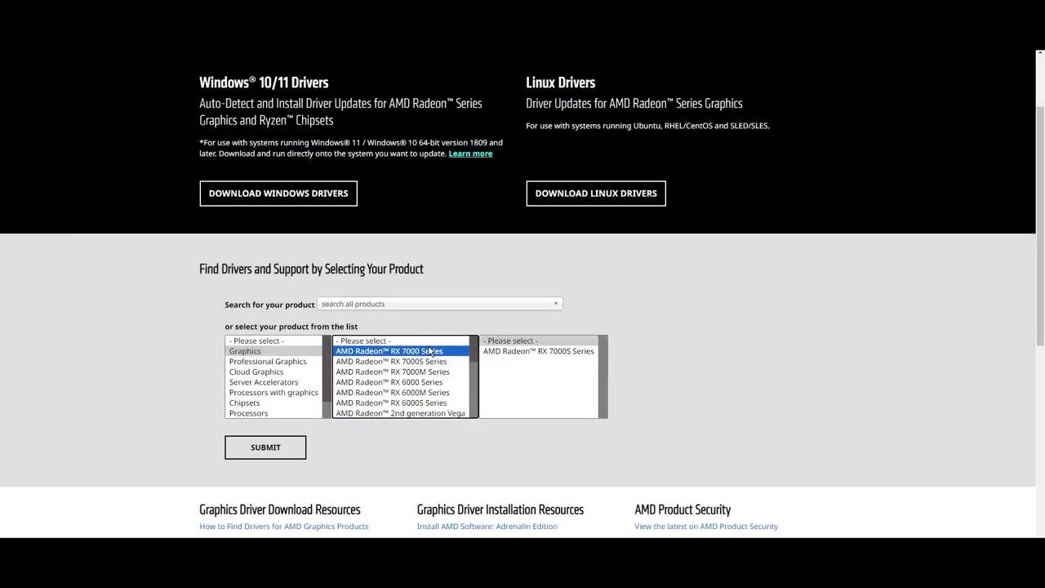
click(428, 403)
scroll(428, 392, down, 3)
click(383, 369)
click(536, 351)
click(686, 360)
click(270, 448)
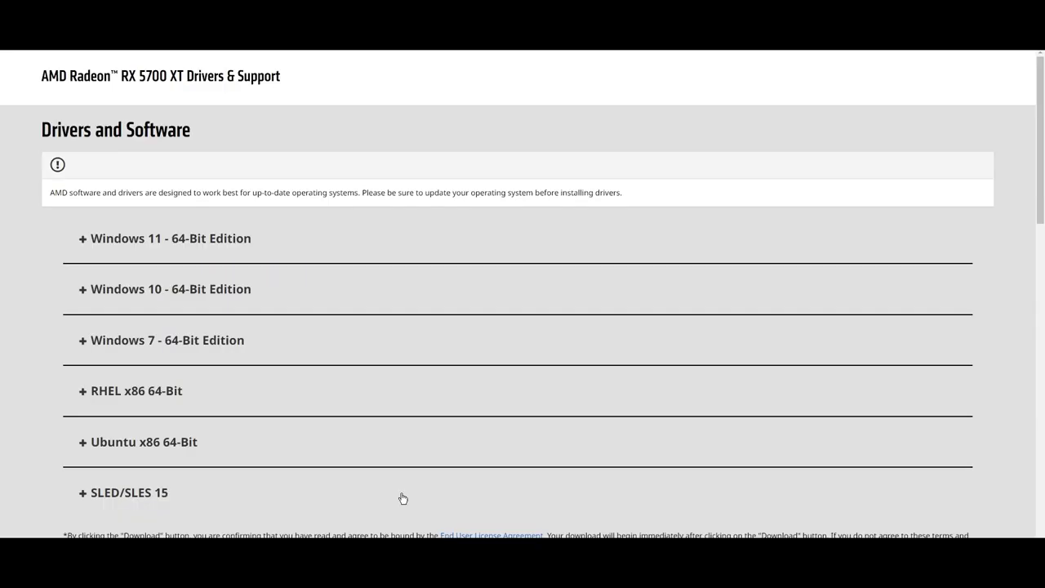
- Expand the Windows 11 - 64-Bit Edition downloads and examine the driver packages offered for the graphics card
click(216, 339)
scroll(226, 457, down, 2)
drag(103, 360, 249, 360)
scroll(301, 343, up, 2)
- Search Google for "nvidia drivers", open the driver download result and go through its product selection
key(ctrl+l)
text(nvidia drivers)
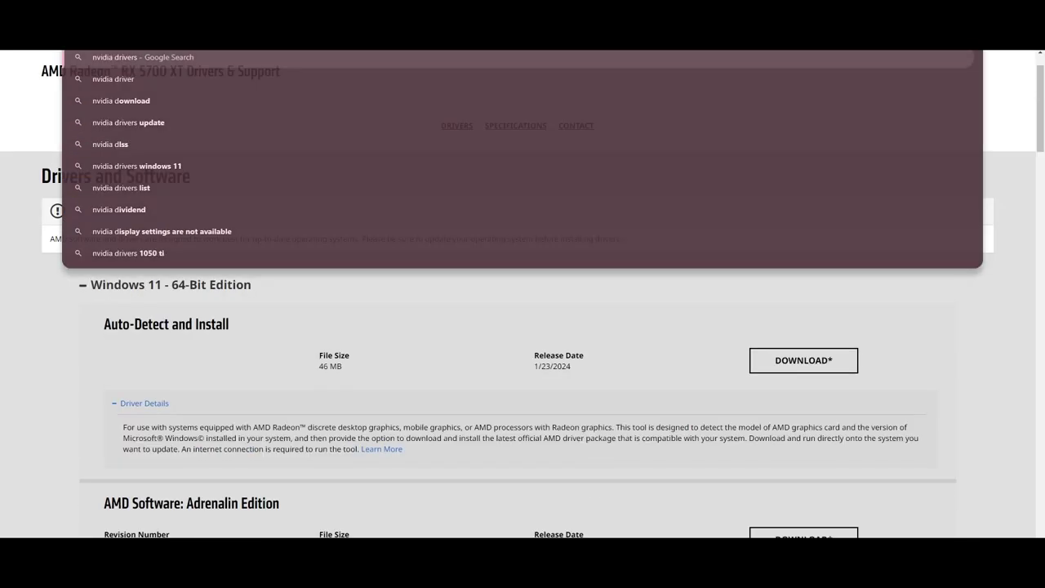
key(Return)
click(237, 181)
click(507, 172)
click(507, 196)
click(508, 188)
click(522, 237)
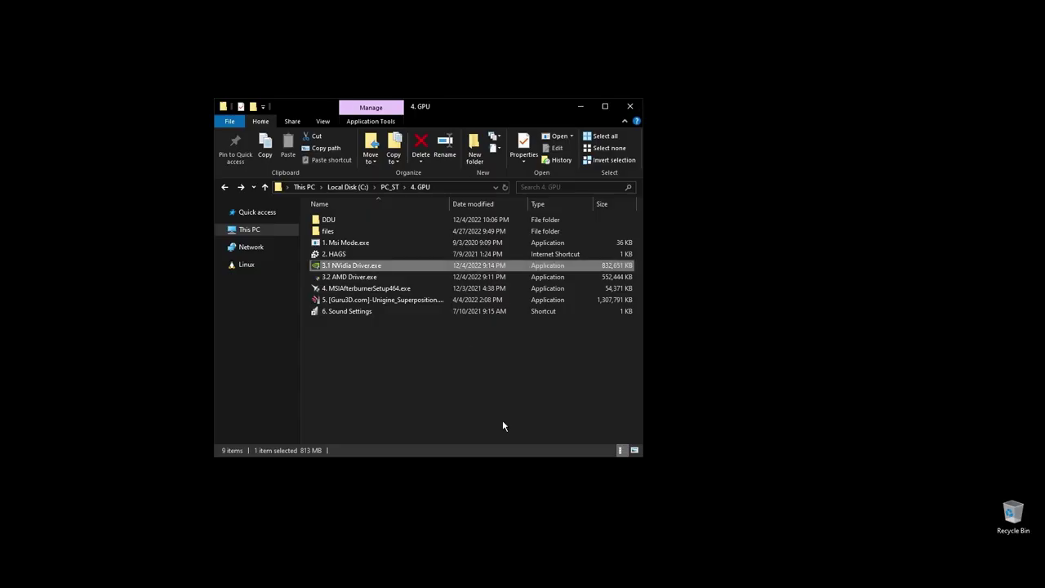
- Open the 2. HAGS shortcut in the 4. GPU folder to check the graphics settings, and close Settings
click(737, 356)
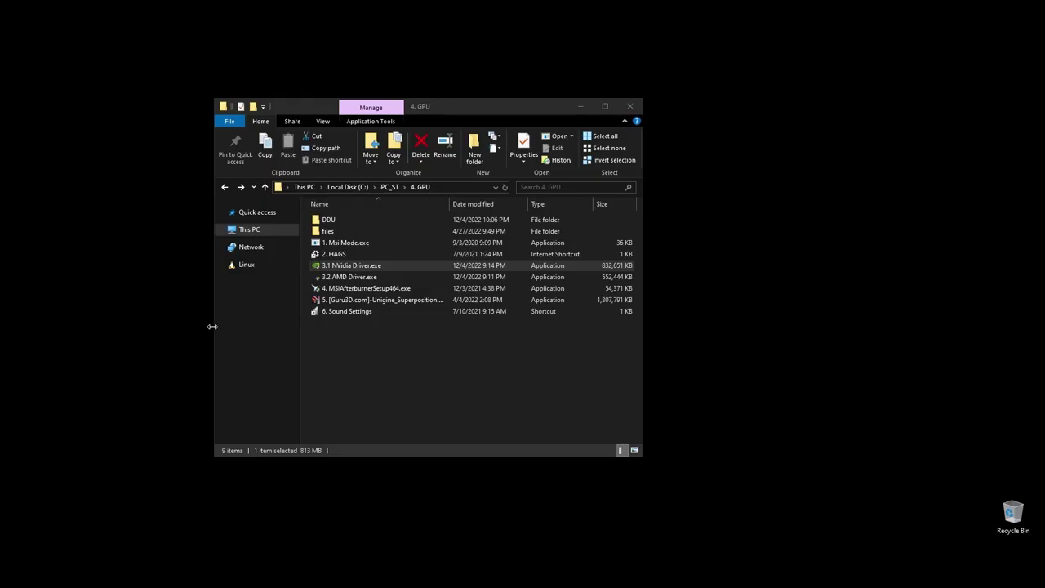
double_click(335, 254)
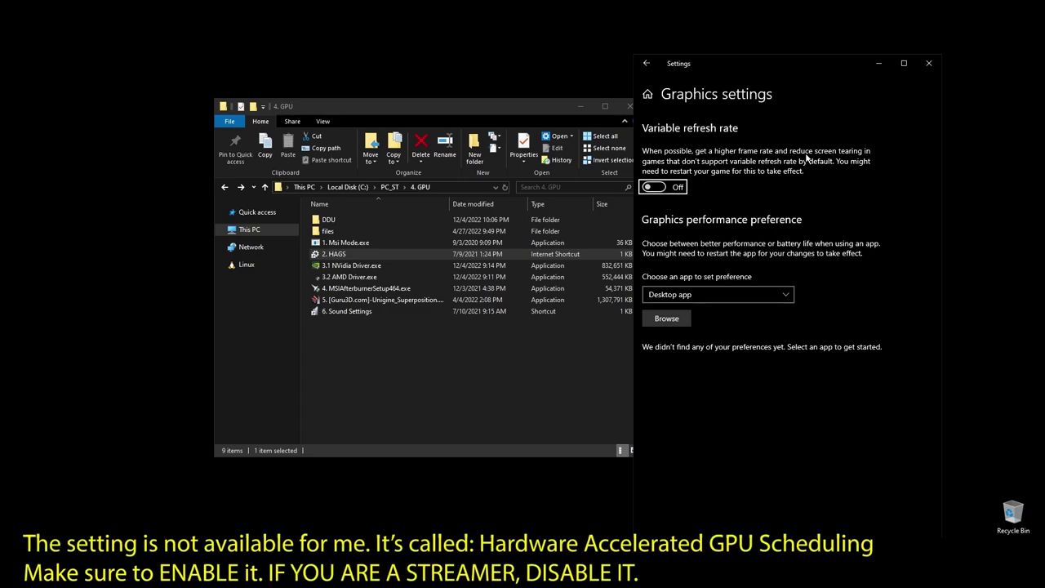
click(929, 63)
- Open 6. Sound Settings, disable all enhancements for the 24G2W1G4 playback device and set its default format to 24 bit, 48000 Hz (Studio Quality)
click(340, 313)
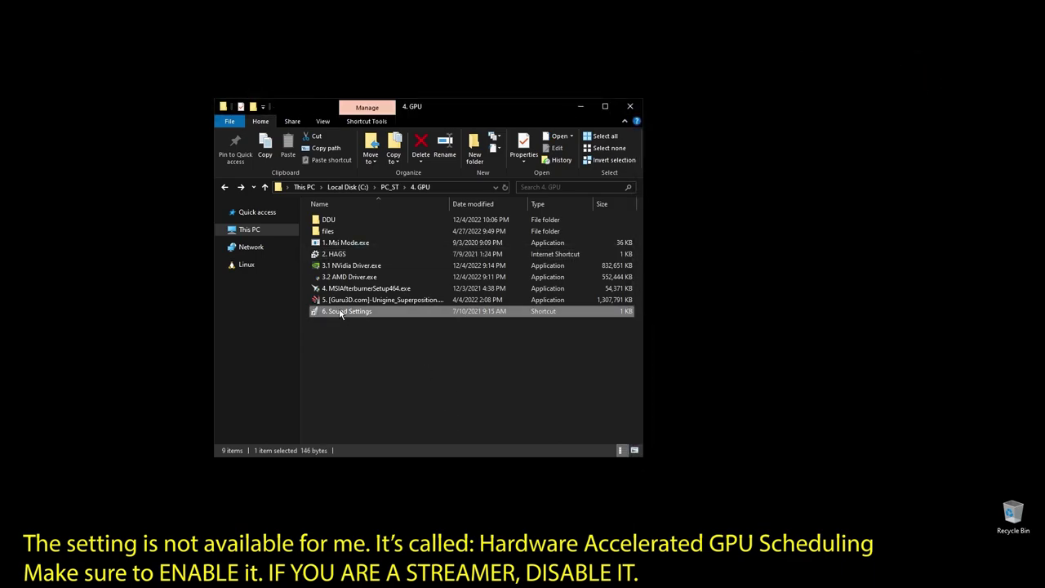
double_click(340, 312)
double_click(204, 175)
click(169, 239)
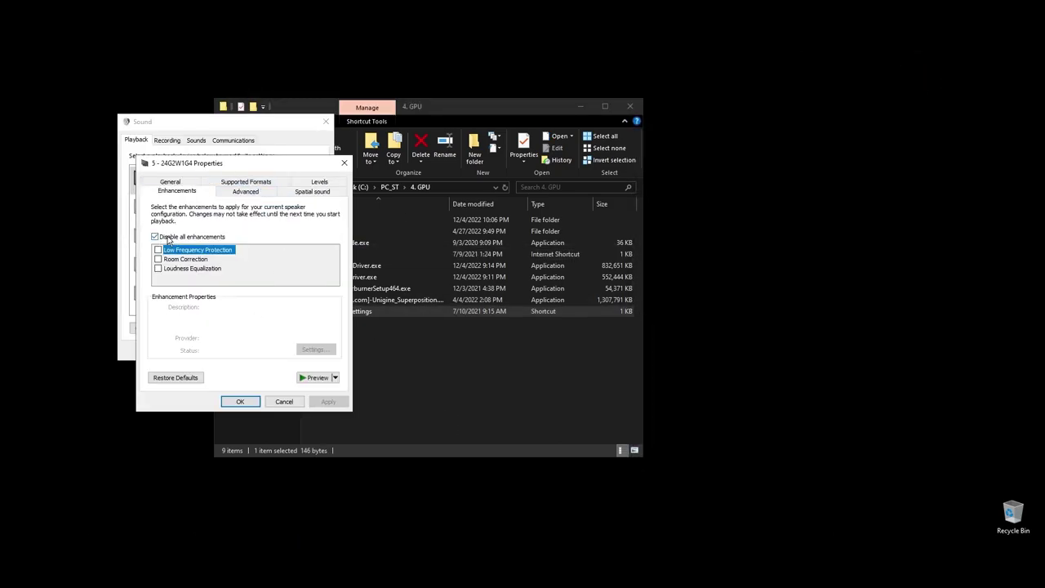
click(245, 191)
click(220, 242)
click(220, 275)
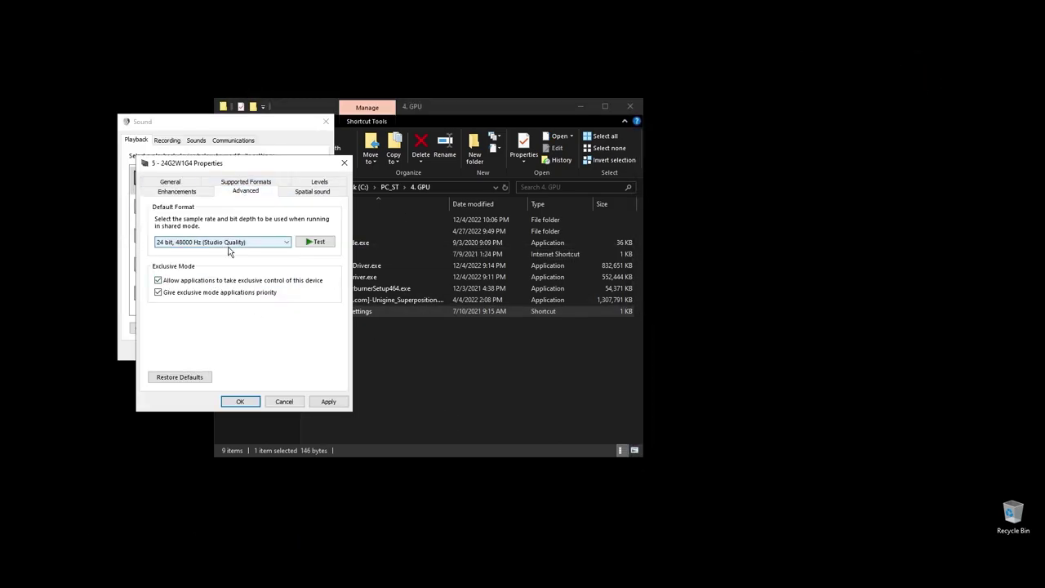
click(245, 401)
- Set the default format of the High Definition Audio Device speakers to 24 bit, 48000 Hz (Studio Quality)
right_click(256, 210)
click(292, 309)
click(212, 180)
click(250, 181)
click(220, 232)
click(221, 270)
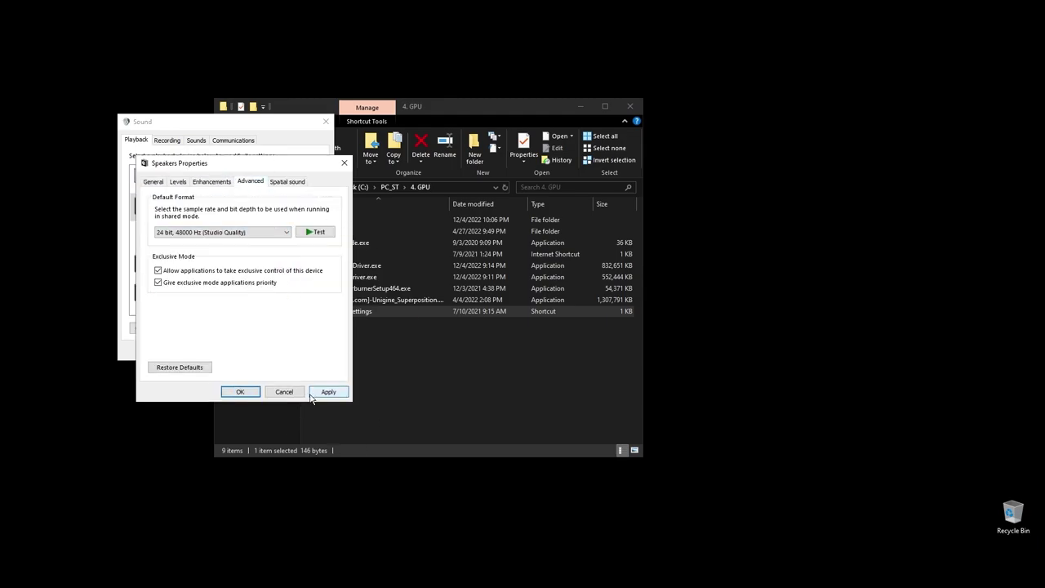
click(240, 391)
- Check the enhancements of the Razer USB Sound Card speakers and choose their default sample rate and bit depth
right_click(217, 262)
click(237, 350)
click(211, 181)
click(250, 181)
click(204, 233)
click(198, 261)
click(240, 391)
- Choose the default sample rate and bit depth for the THX Spatial speakers, apply it, and close the Sound settings
scroll(196, 269, down, 1)
right_click(188, 295)
click(221, 368)
click(207, 181)
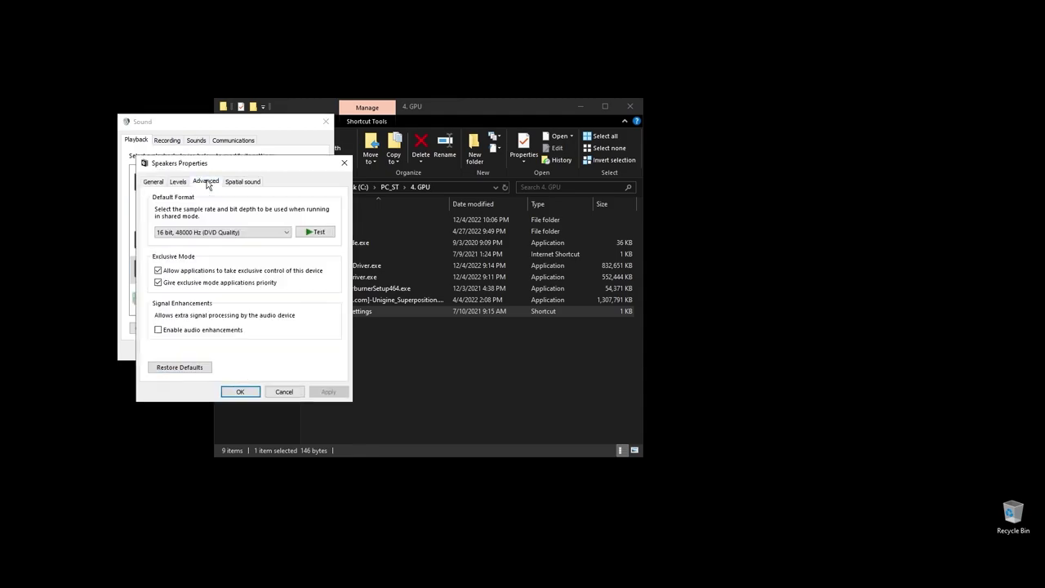
click(221, 232)
click(204, 249)
click(328, 392)
click(240, 391)
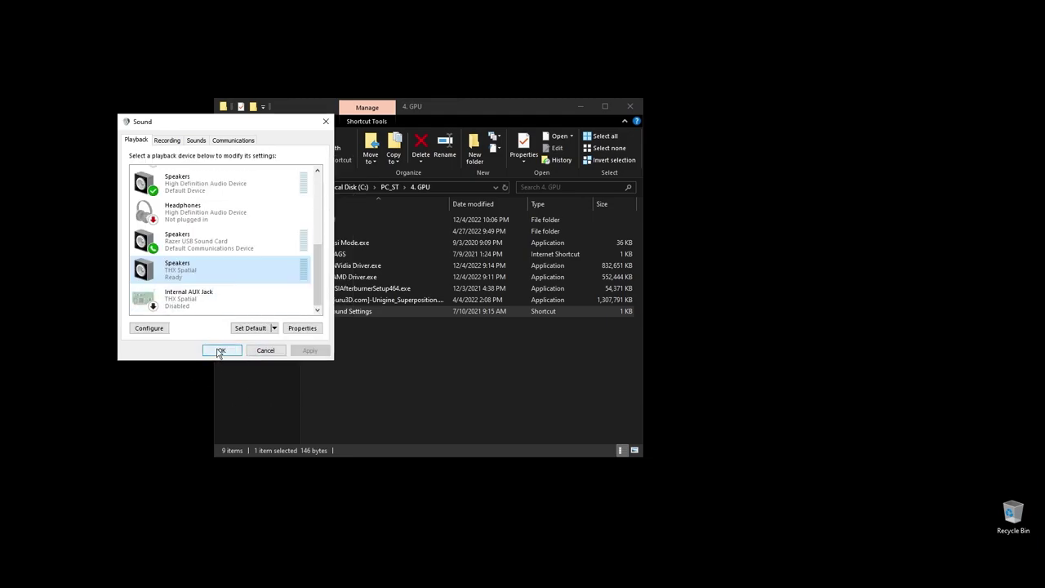
click(208, 353)
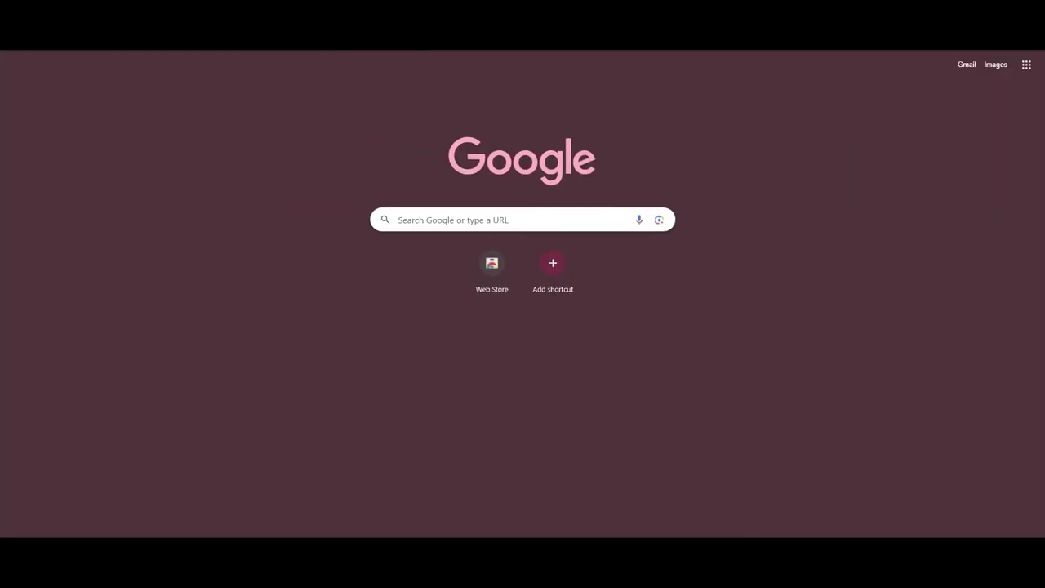
- Open System Information, copy the BaseBoard Product entry with the motherboard model, and search Google for it
text(system information)
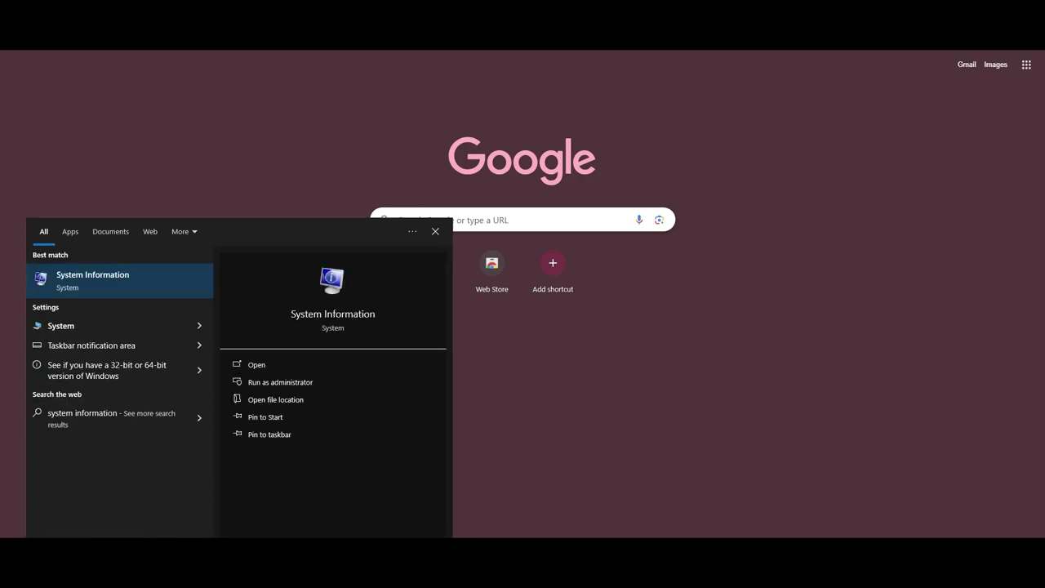
click(104, 284)
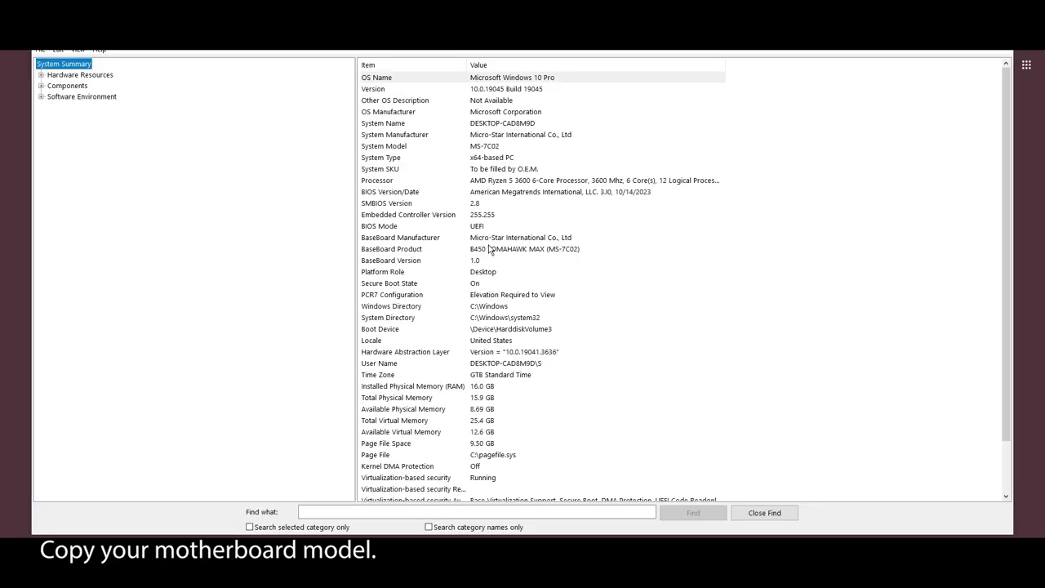
click(417, 248)
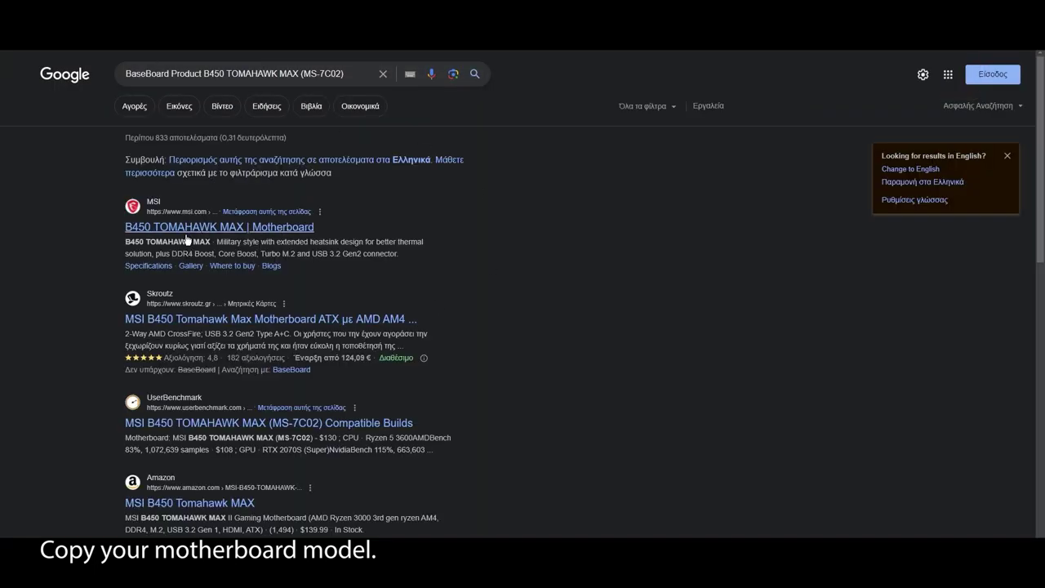
- Open the support page of MSI's B450 TOMAHAWK MAX motherboard and download AMI BIOS version 7C02v3I
click(149, 230)
click(883, 78)
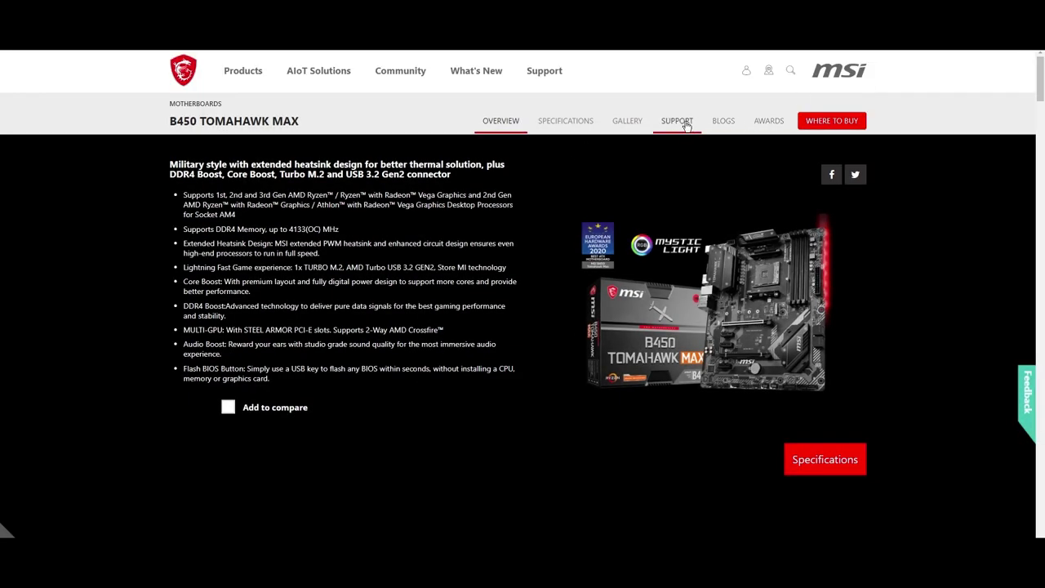
click(676, 121)
scroll(320, 293, down, 2)
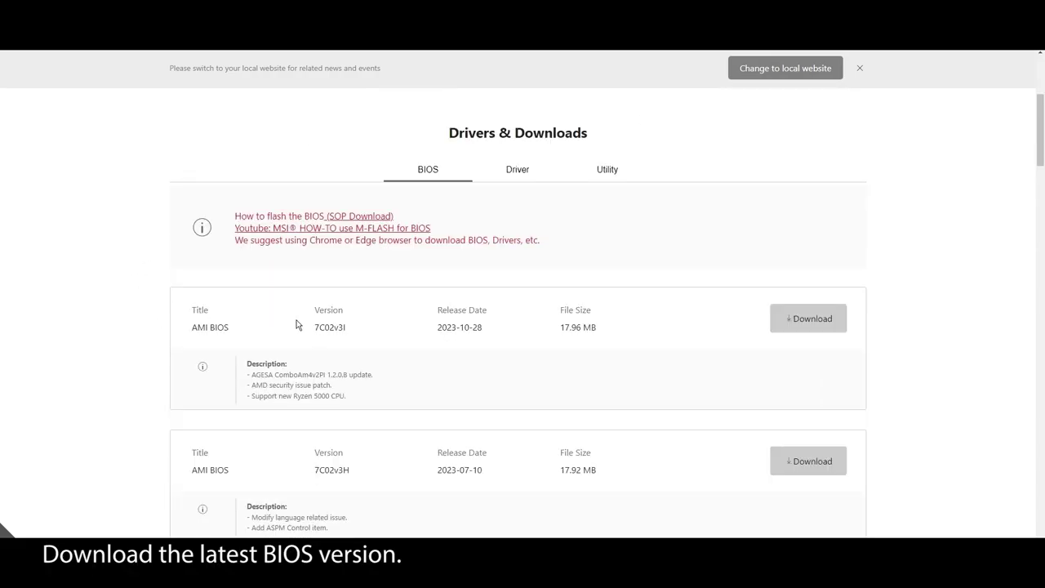
click(793, 323)
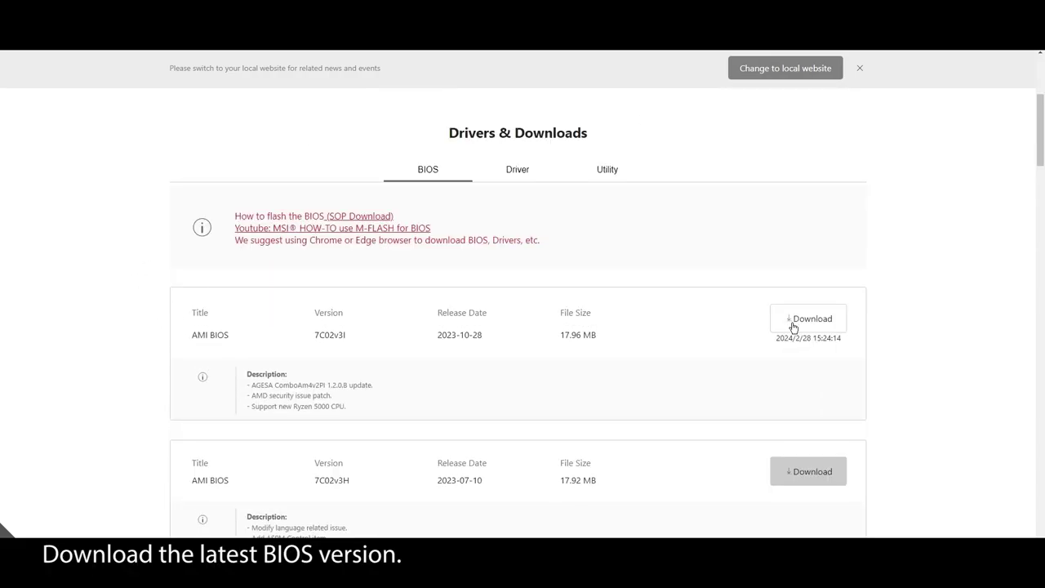